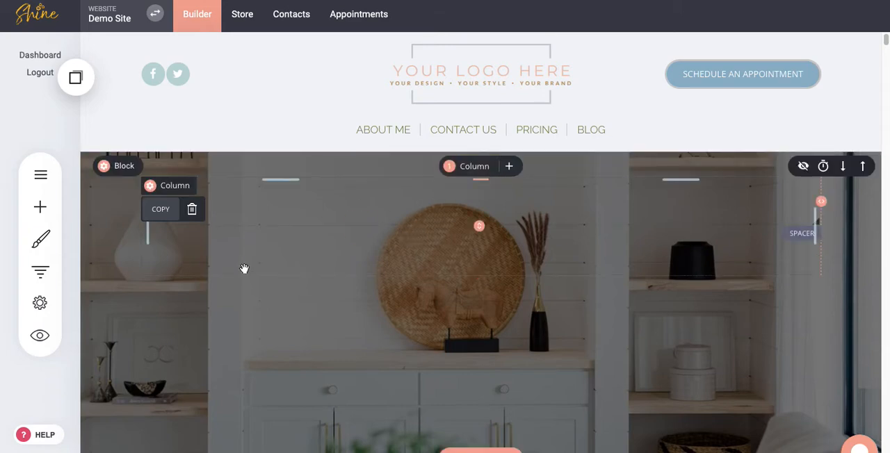
Split the hero block's content below the header into three columns.
{"action": "left_click", "coordinate": [468, 168]}
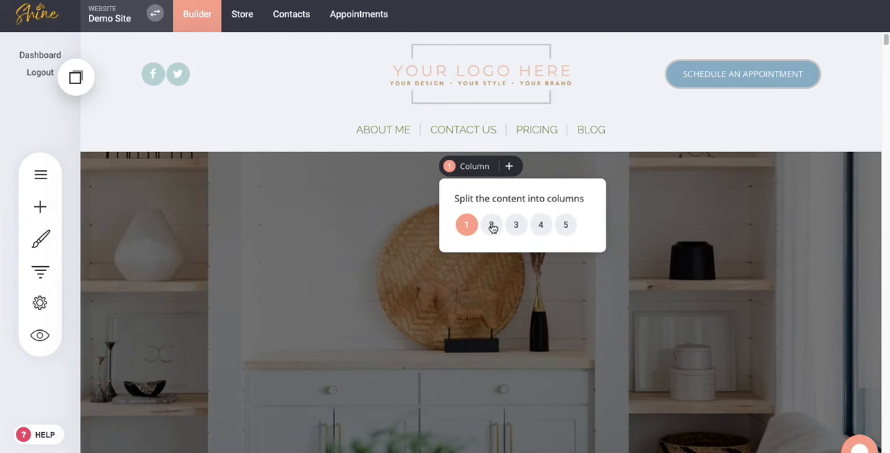
{"action": "left_click", "coordinate": [516, 224]}
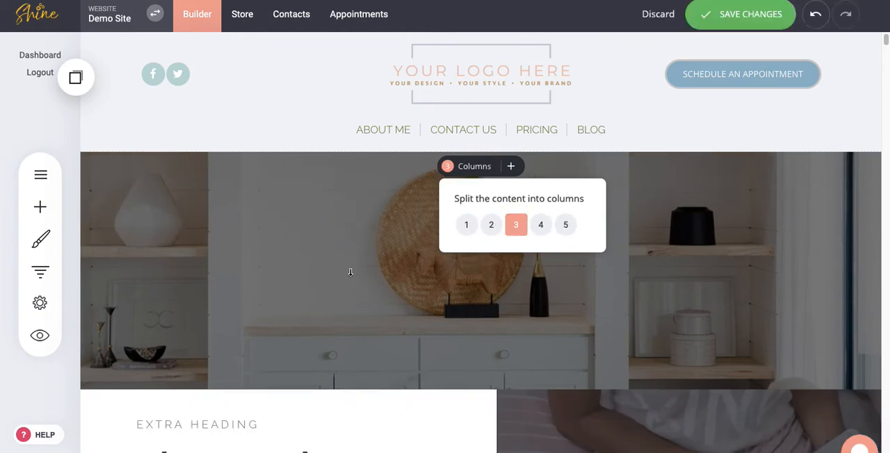
{"action": "left_click", "coordinate": [348, 271]}
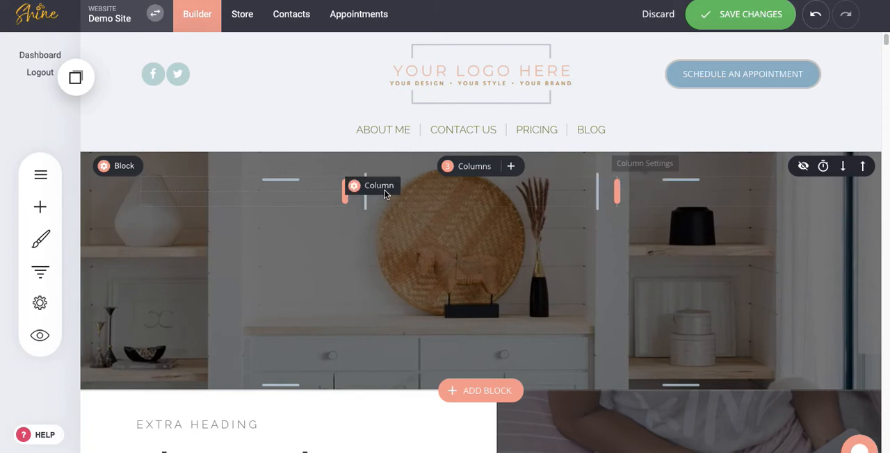
Narrow the hero block's first column to widen the middle one, and try out the divider before the third column.
{"action": "left_click_drag", "start_coordinate": [344, 195], "coordinate": [324, 193]}
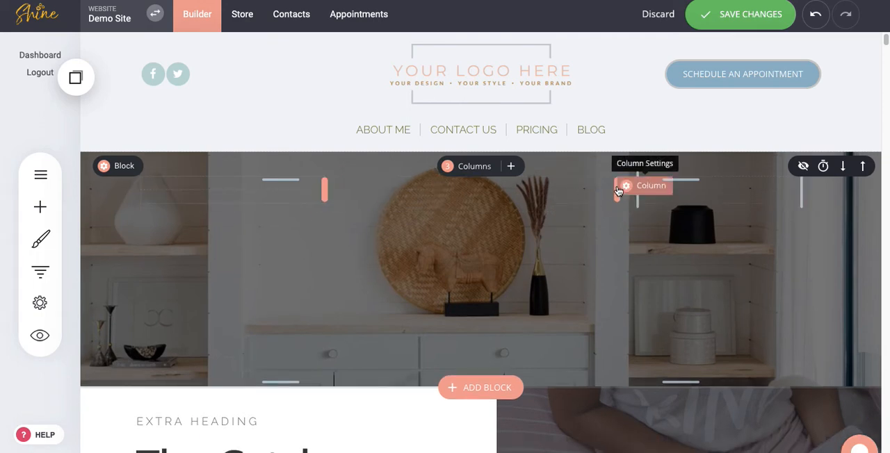
{"action": "left_click_drag", "start_coordinate": [615, 190], "coordinate": [495, 193]}
{"action": "left_click_drag", "start_coordinate": [572, 197], "coordinate": [616, 198]}
Set the third column's background to the off-white global color.
{"action": "left_click", "coordinate": [638, 189]}
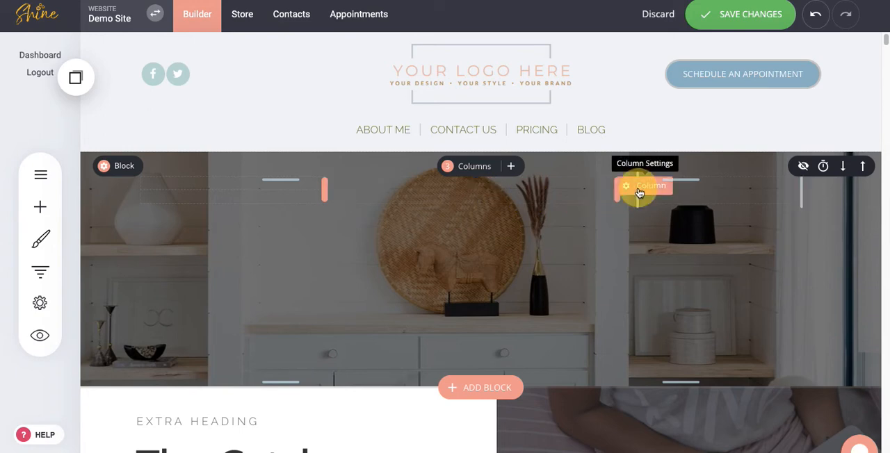
{"action": "left_click", "coordinate": [644, 170]}
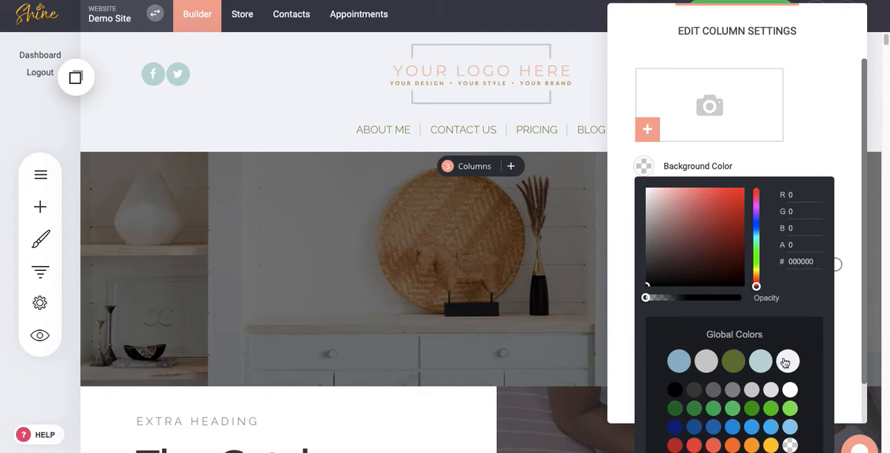
{"action": "left_click", "coordinate": [786, 360]}
{"action": "left_click", "coordinate": [793, 151]}
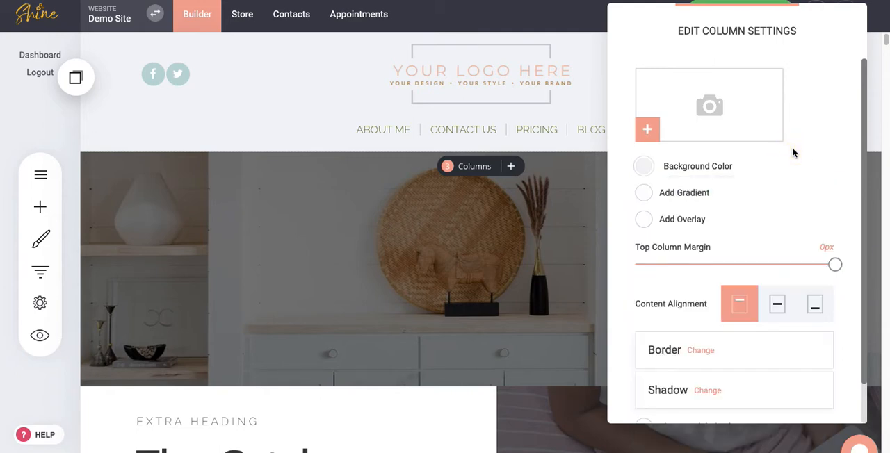
{"action": "left_click", "coordinate": [587, 224]}
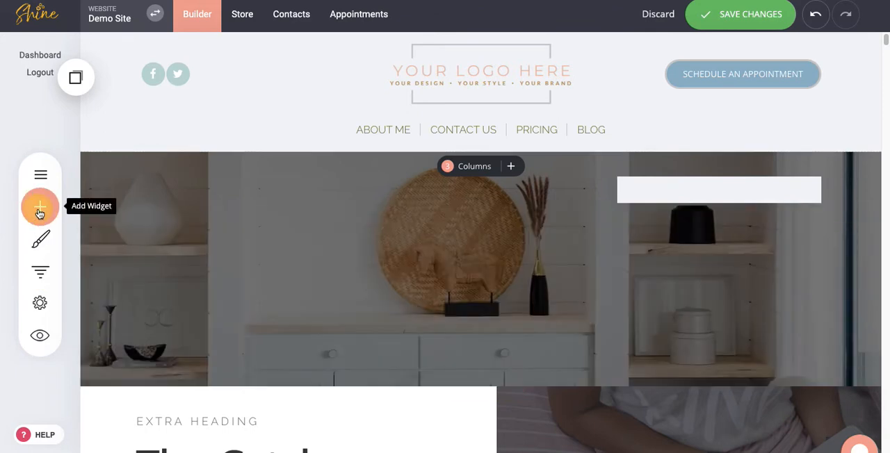
Add a Spacer widget to the third column and stretch it downward to make the columns much taller.
{"action": "left_click", "coordinate": [40, 210]}
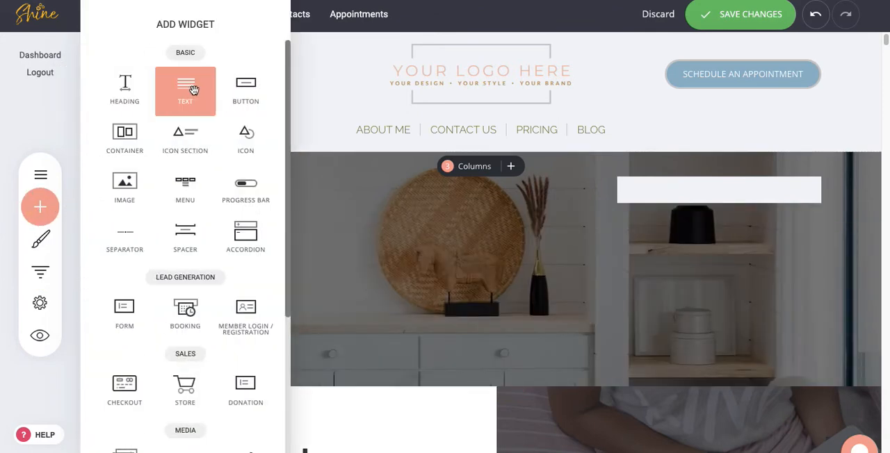
{"action": "left_click_drag", "start_coordinate": [179, 238], "coordinate": [670, 189]}
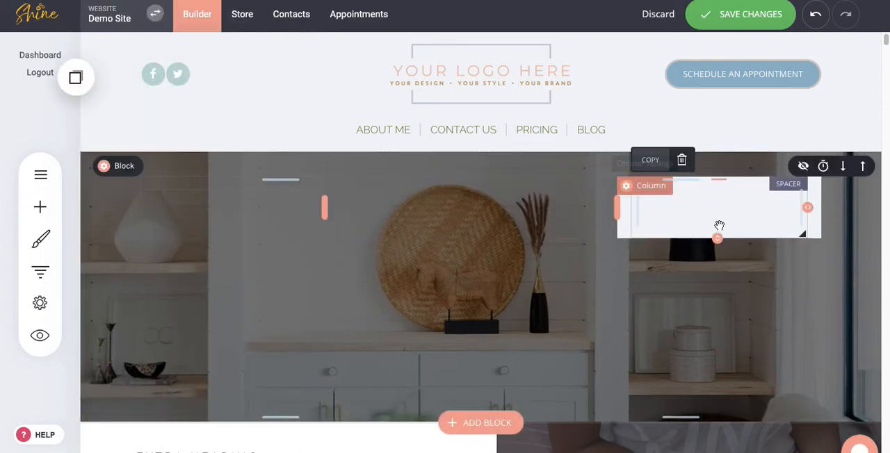
{"action": "left_click", "coordinate": [716, 238]}
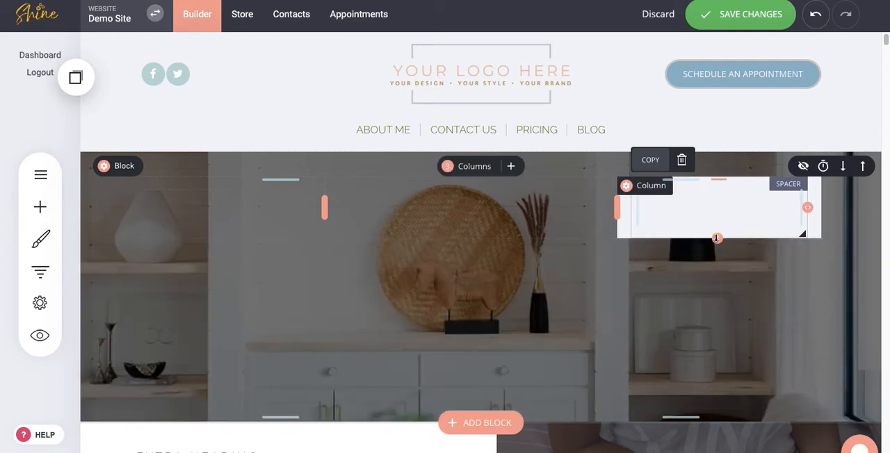
{"action": "left_click_drag", "start_coordinate": [716, 239], "coordinate": [719, 403]}
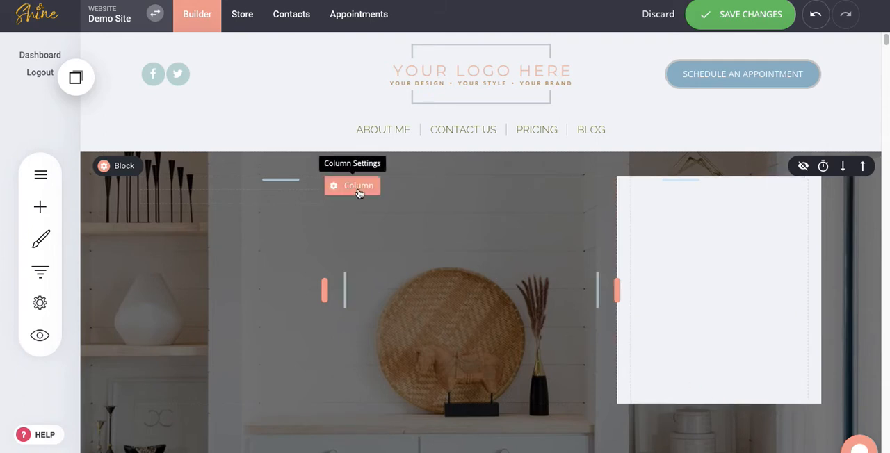
Set the vegetable bowl photo from the Images folder as the middle column's background image.
{"action": "left_click", "coordinate": [357, 187]}
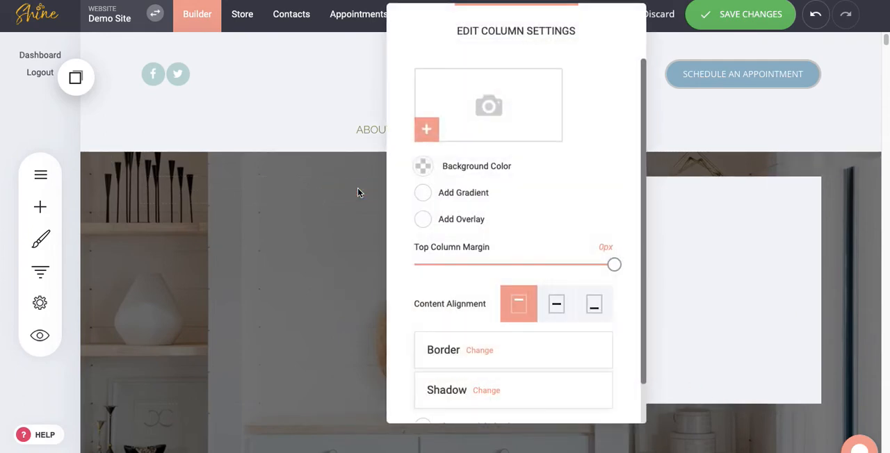
{"action": "left_click", "coordinate": [426, 132]}
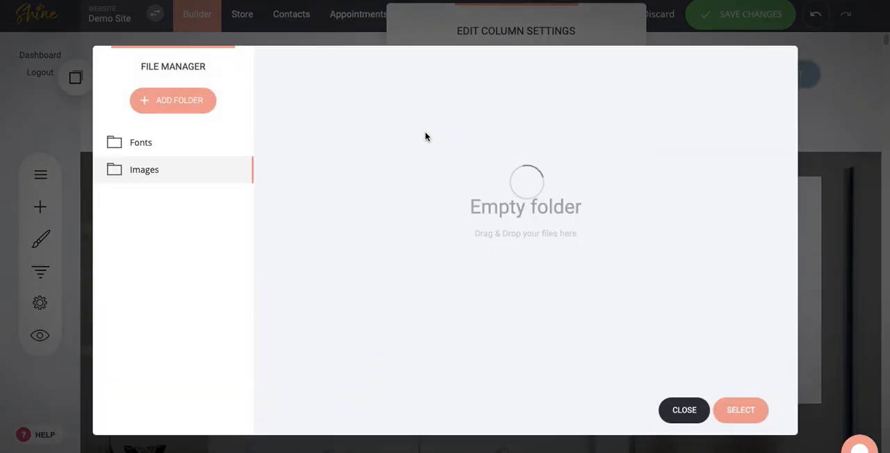
{"action": "left_click", "coordinate": [374, 139]}
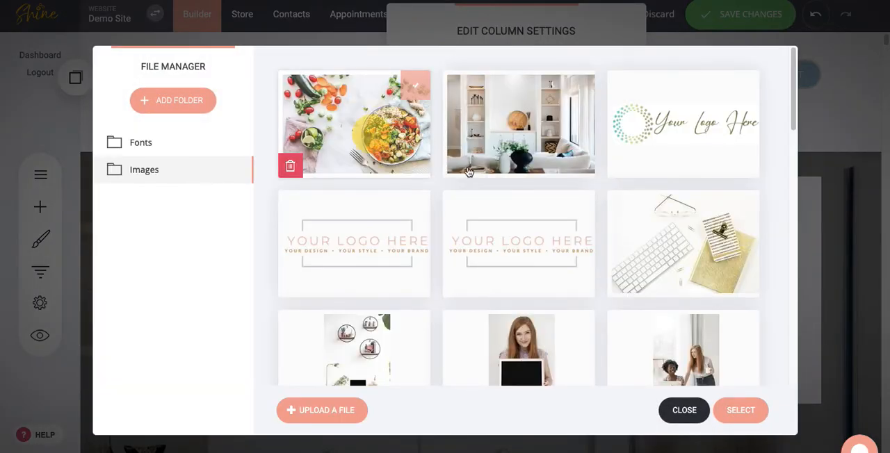
{"action": "left_click", "coordinate": [735, 411]}
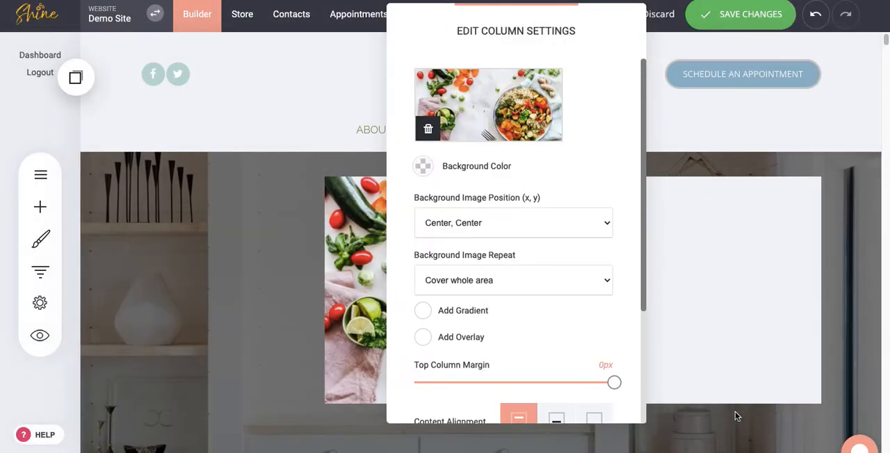
{"action": "left_click", "coordinate": [735, 321]}
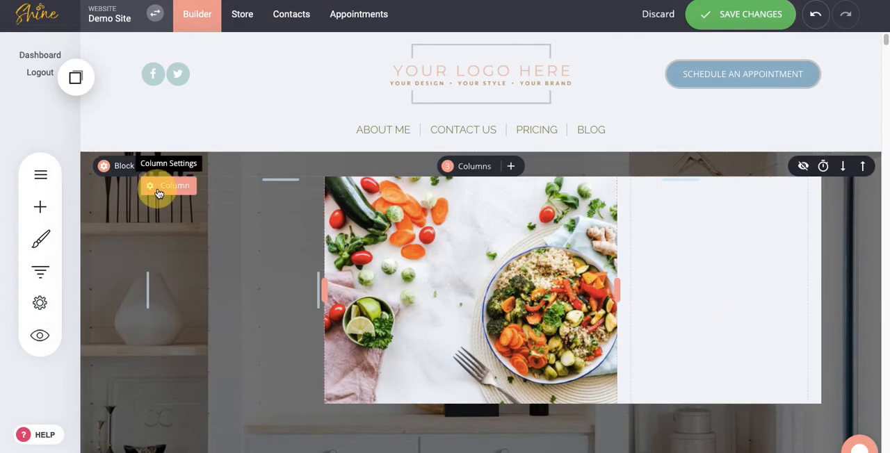
Add an overlay to the first column's background.
{"action": "left_click", "coordinate": [159, 193]}
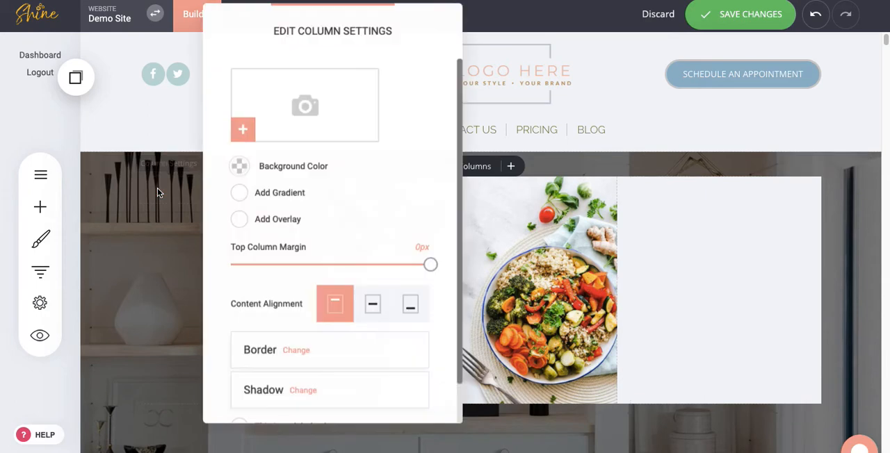
{"action": "left_click", "coordinate": [239, 220]}
{"action": "left_click", "coordinate": [692, 235]}
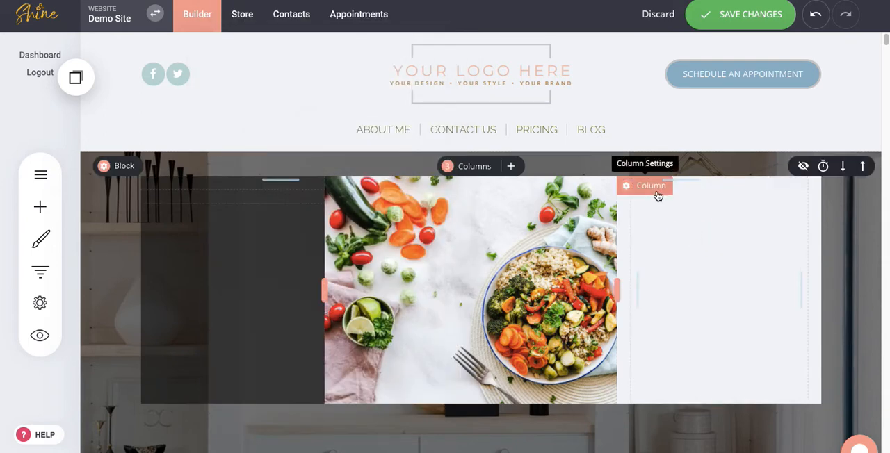
Give the third column a thick border in the olive green global color (667538) with an increased border radius.
{"action": "left_click", "coordinate": [656, 192]}
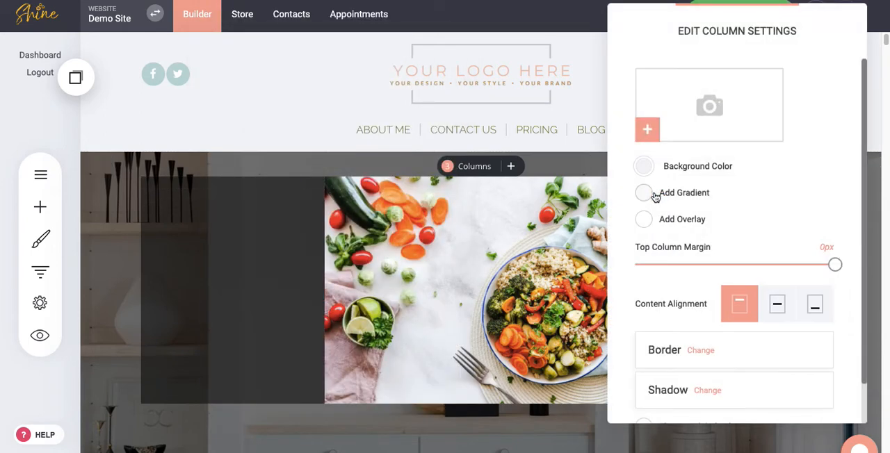
{"action": "left_click", "coordinate": [700, 352]}
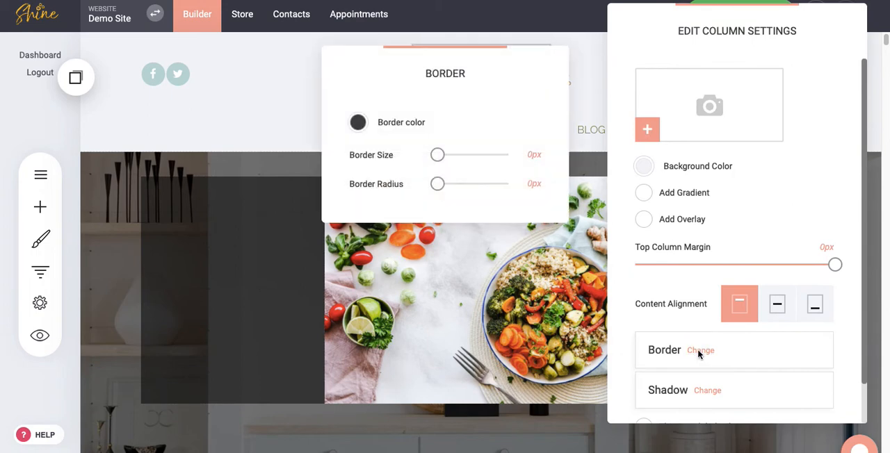
{"action": "left_click", "coordinate": [359, 125]}
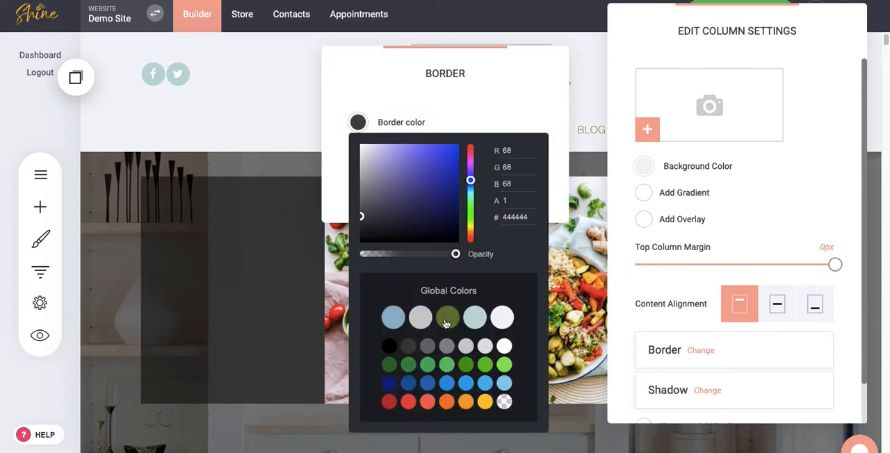
{"action": "left_click", "coordinate": [457, 319]}
{"action": "left_click", "coordinate": [500, 109]}
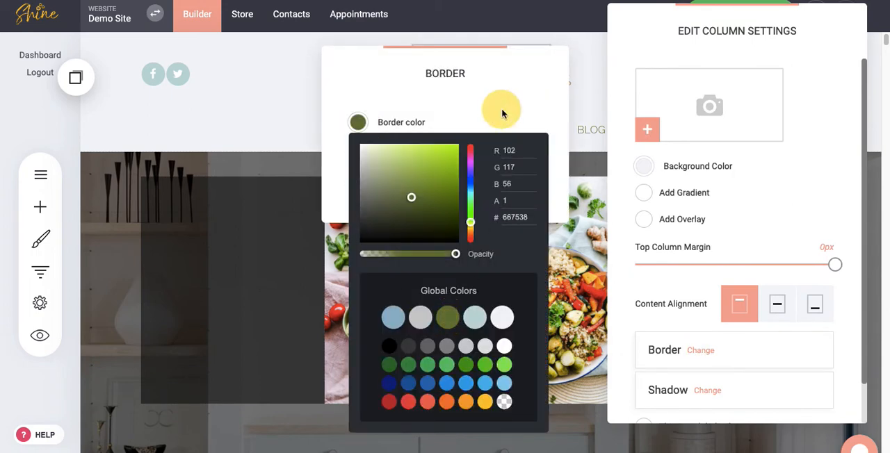
{"action": "left_click_drag", "start_coordinate": [437, 156], "coordinate": [479, 158]}
{"action": "left_click_drag", "start_coordinate": [438, 183], "coordinate": [468, 183]}
{"action": "left_click", "coordinate": [287, 169]}
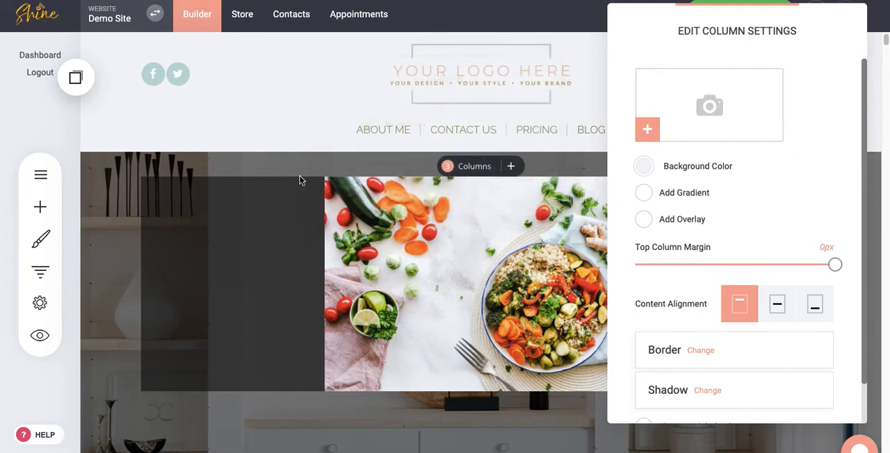
{"action": "left_click", "coordinate": [442, 248]}
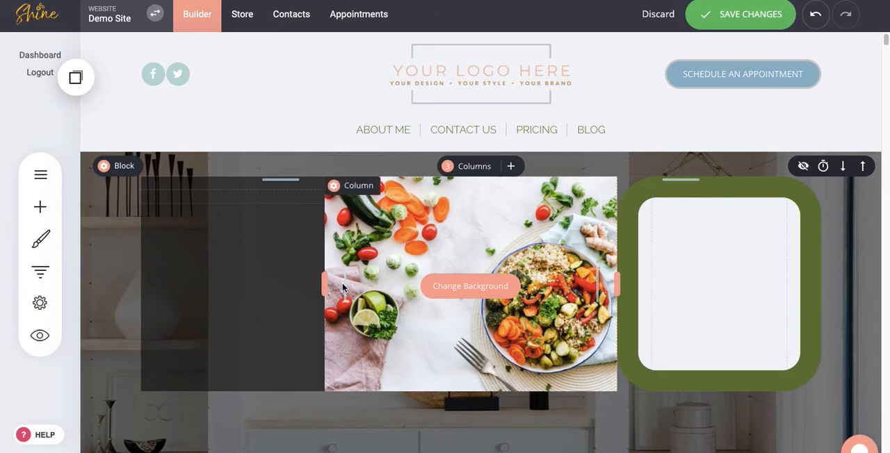
Add a Text widget to the first column, over the dark overlay.
{"action": "left_click", "coordinate": [41, 207]}
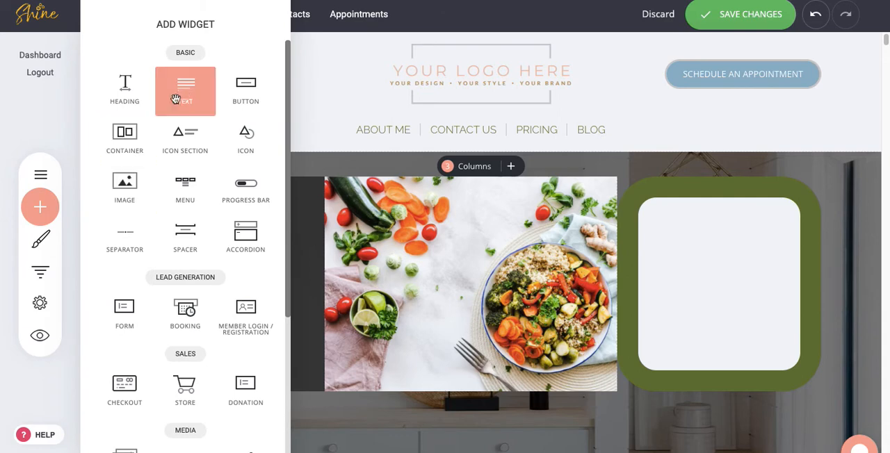
{"action": "left_click_drag", "start_coordinate": [182, 91], "coordinate": [259, 248]}
{"action": "left_click", "coordinate": [259, 245]}
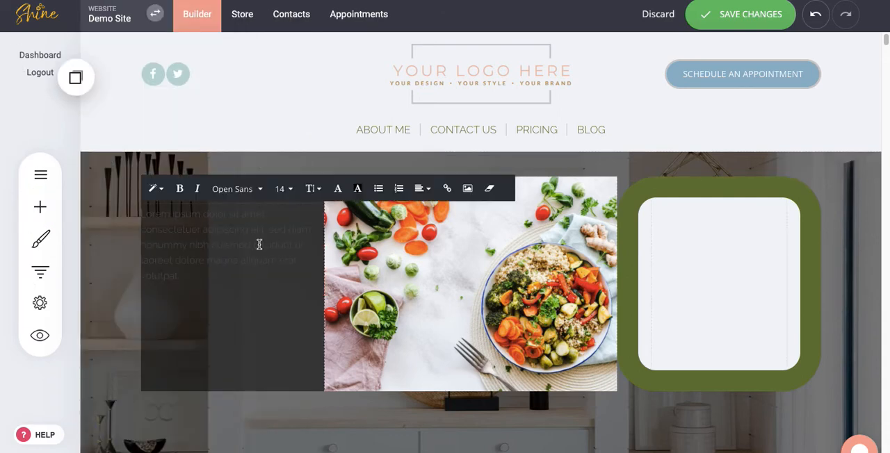
Set the font size of the whole placeholder paragraph in the first column to 20.
{"action": "left_click_drag", "start_coordinate": [197, 274], "coordinate": [144, 245]}
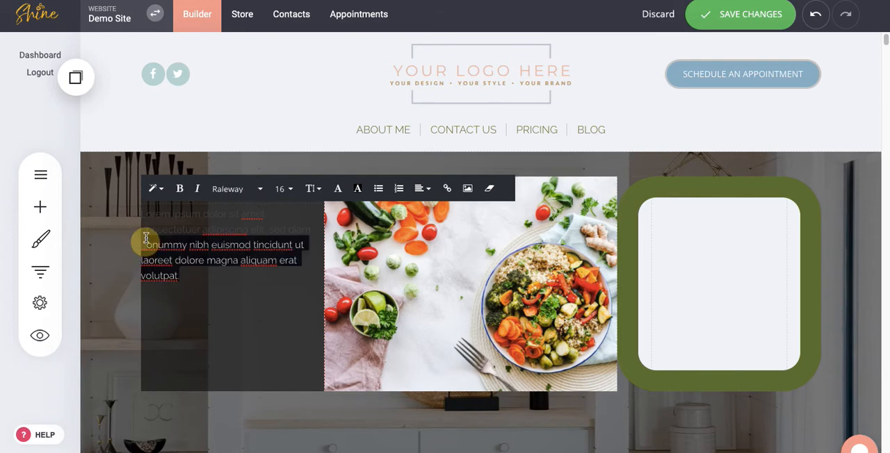
{"action": "mouse_move", "coordinate": [143, 216]}
{"action": "left_mouse_down"}
{"action": "mouse_move", "coordinate": [182, 266]}
{"action": "mouse_move", "coordinate": [138, 215]}
{"action": "left_mouse_up"}
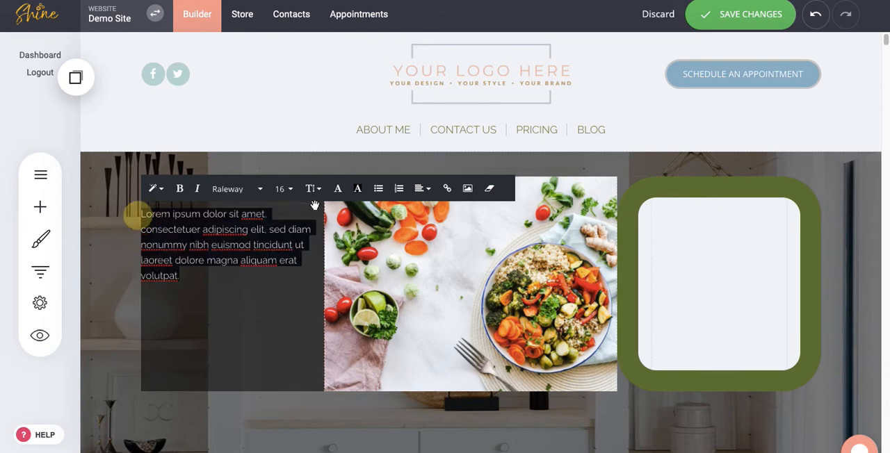
{"action": "left_click", "coordinate": [290, 189]}
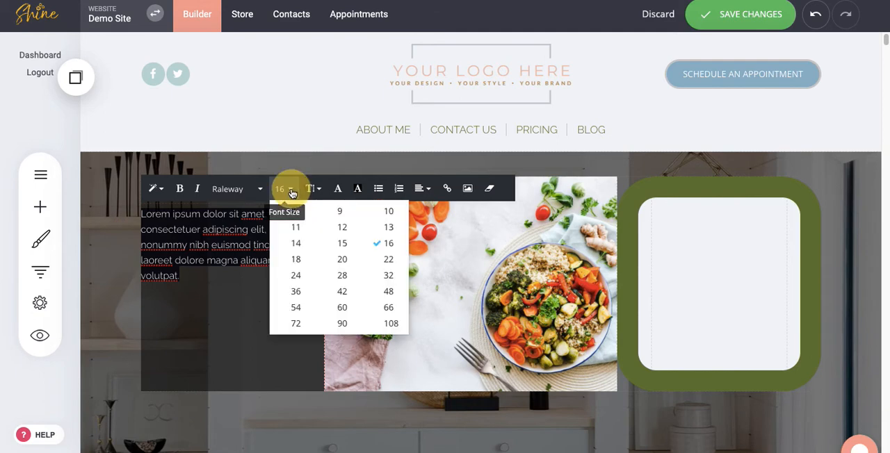
{"action": "left_click", "coordinate": [342, 259]}
Change the text color of the entire placeholder paragraph in the first column to white (FFFFFF).
{"action": "left_click", "coordinate": [338, 188]}
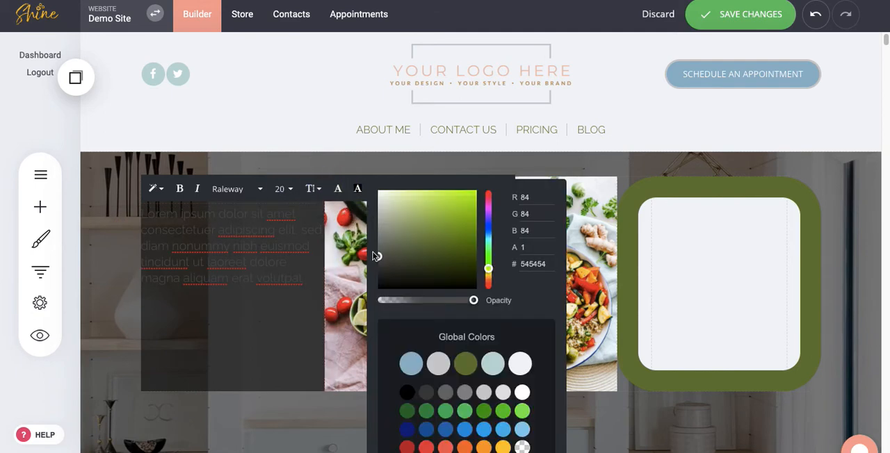
{"action": "left_click", "coordinate": [256, 271]}
{"action": "left_click_drag", "start_coordinate": [305, 280], "coordinate": [139, 214]}
{"action": "left_click", "coordinate": [338, 189]}
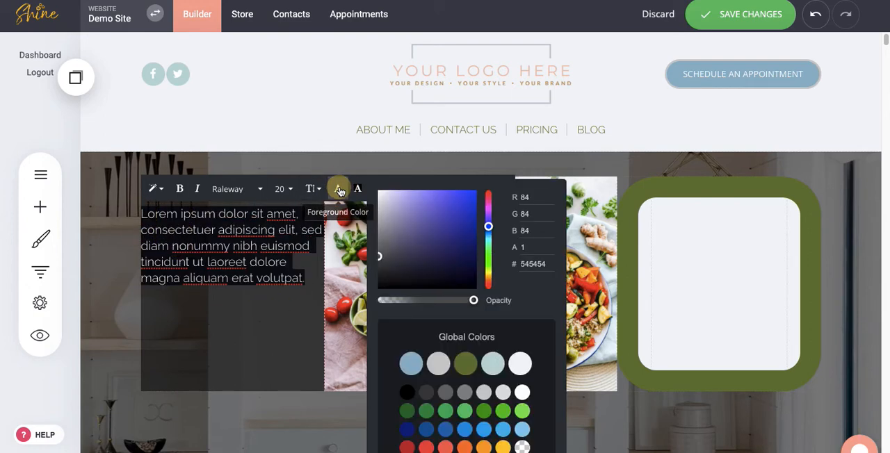
{"action": "left_click", "coordinate": [522, 393]}
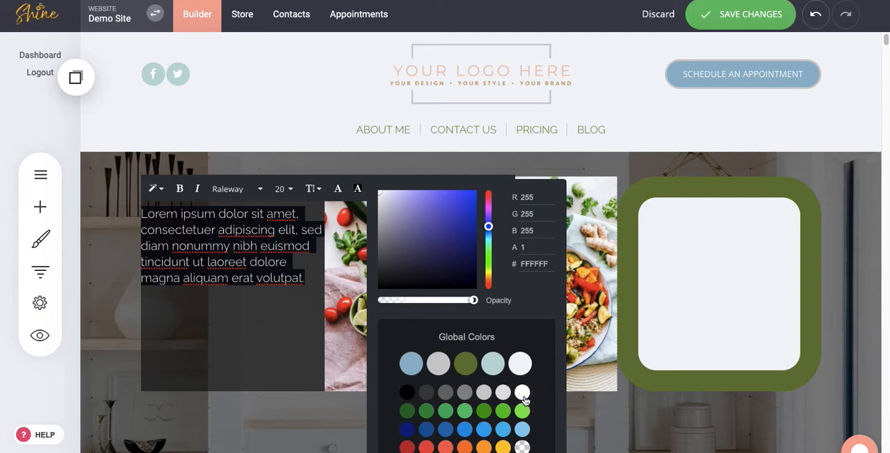
{"action": "left_click", "coordinate": [235, 335]}
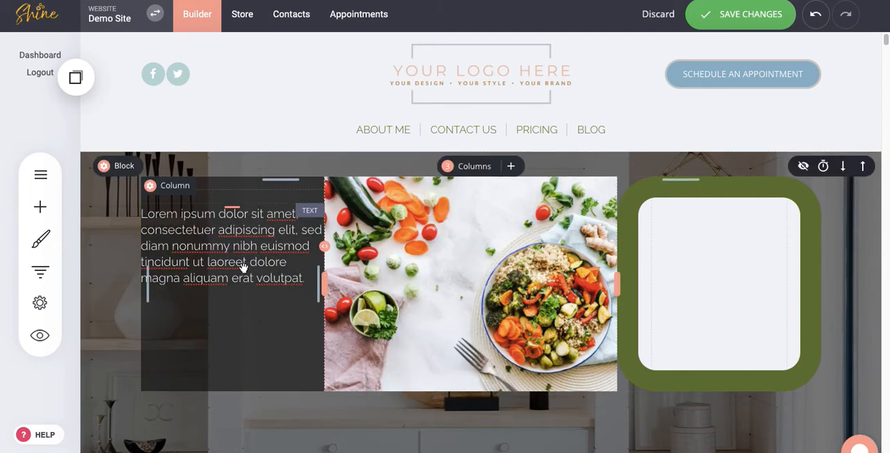
{"action": "left_click", "coordinate": [237, 249]}
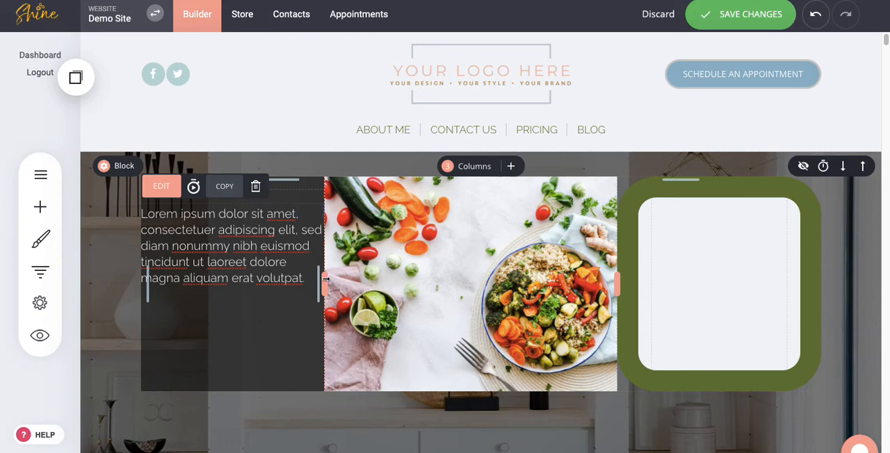
Widen the first column into the image column and narrow its text widget to about the former column width.
{"action": "left_click_drag", "start_coordinate": [325, 279], "coordinate": [445, 285]}
{"action": "left_click", "coordinate": [353, 244]}
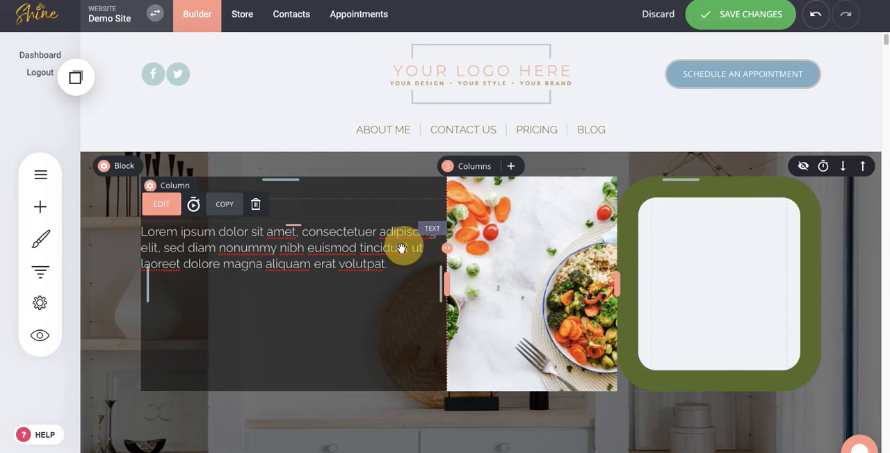
{"action": "left_click_drag", "start_coordinate": [402, 248], "coordinate": [317, 262]}
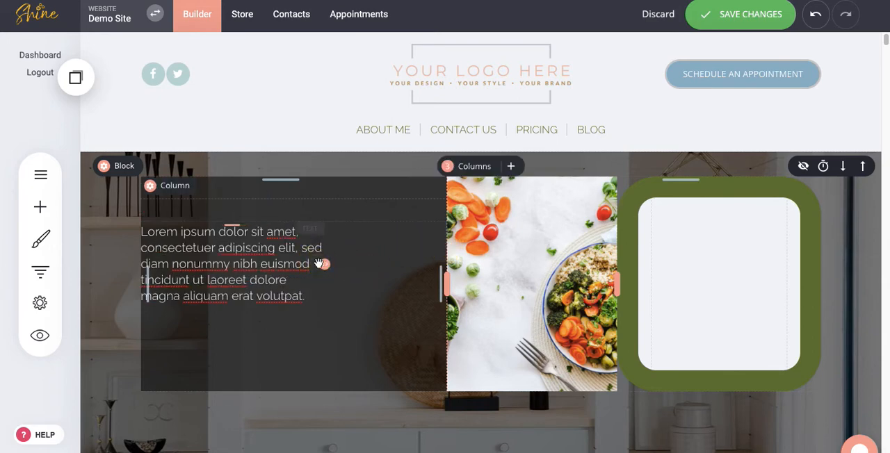
{"action": "left_click", "coordinate": [256, 265]}
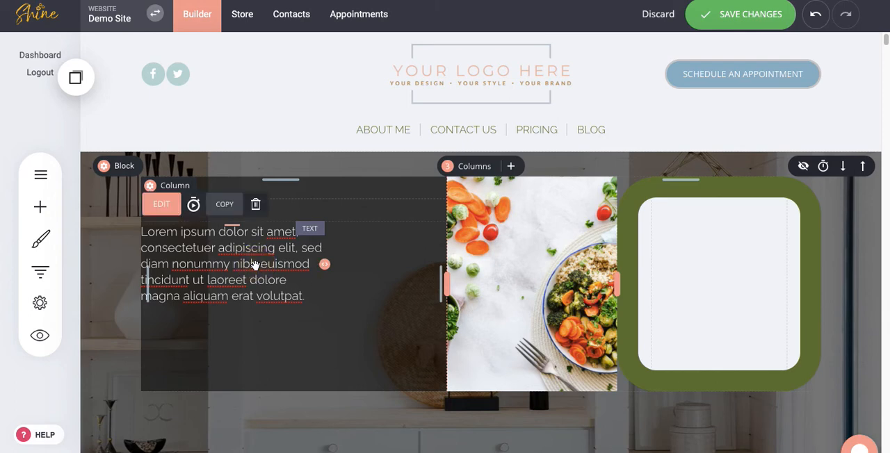
Center-align the placeholder paragraph in the first column.
{"action": "left_click", "coordinate": [165, 204]}
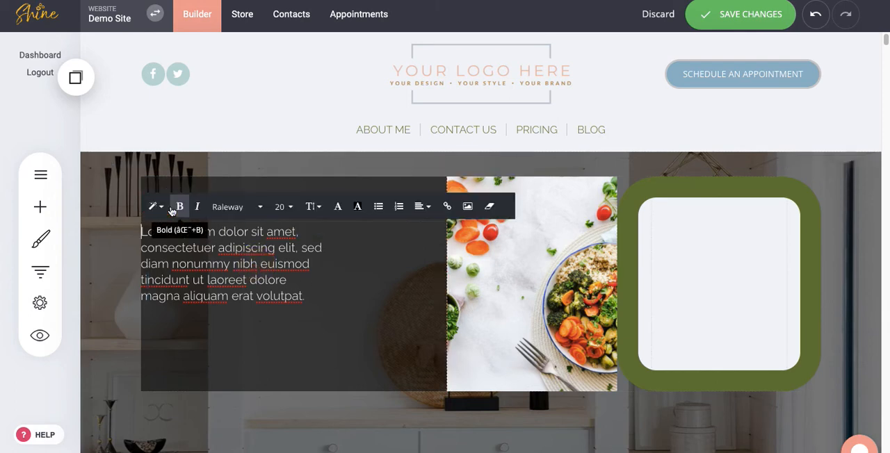
{"action": "left_click", "coordinate": [419, 206]}
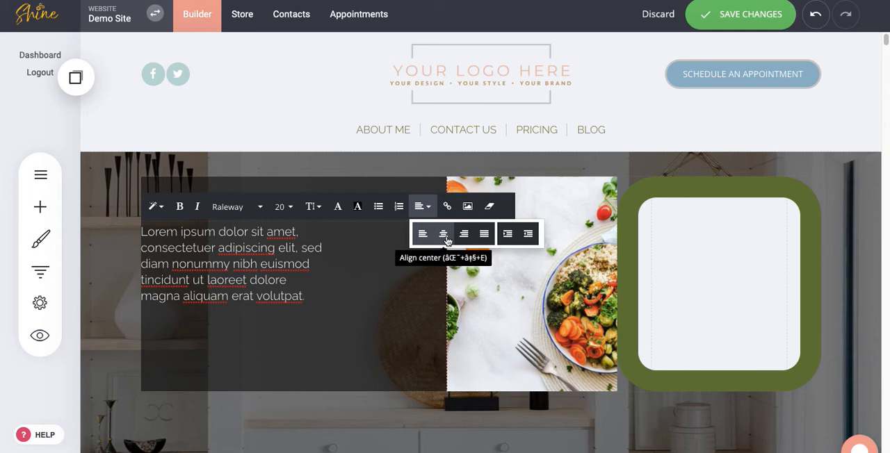
{"action": "left_click", "coordinate": [445, 239]}
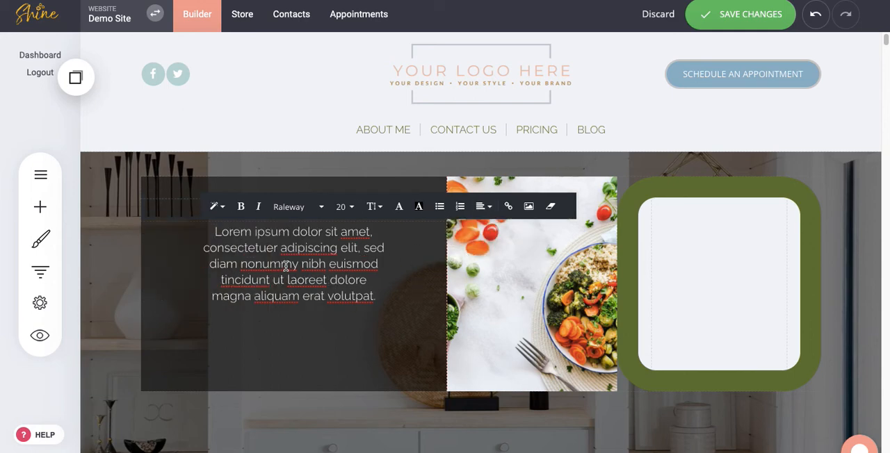
{"action": "left_click", "coordinate": [248, 265]}
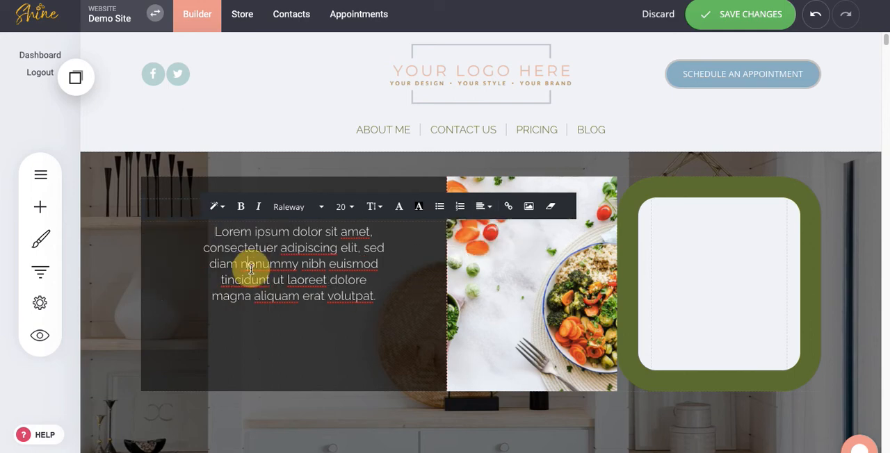
Add a Spacer widget before the paragraph in the first column and narrow it so the text moves inward.
{"action": "left_click", "coordinate": [41, 207]}
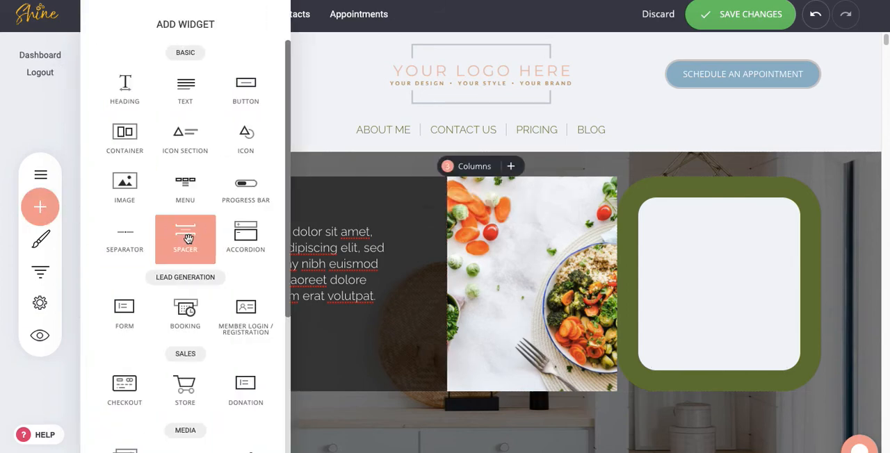
{"action": "left_click_drag", "start_coordinate": [188, 239], "coordinate": [207, 282]}
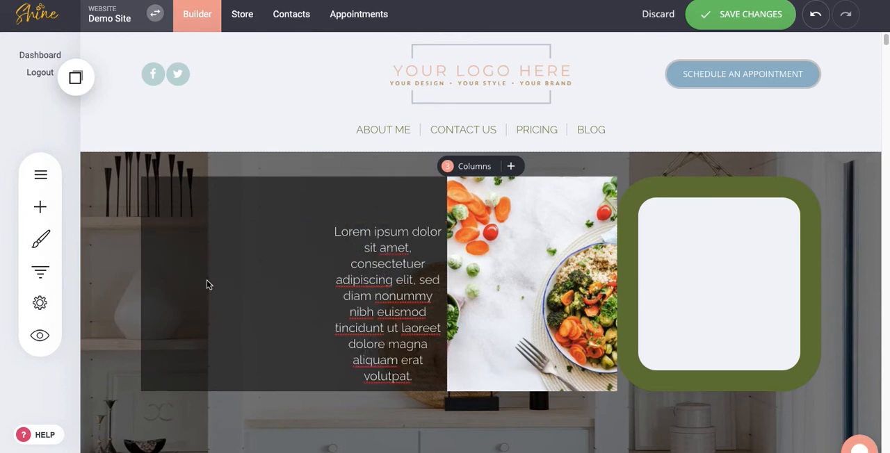
{"action": "left_click_drag", "start_coordinate": [339, 251], "coordinate": [220, 247]}
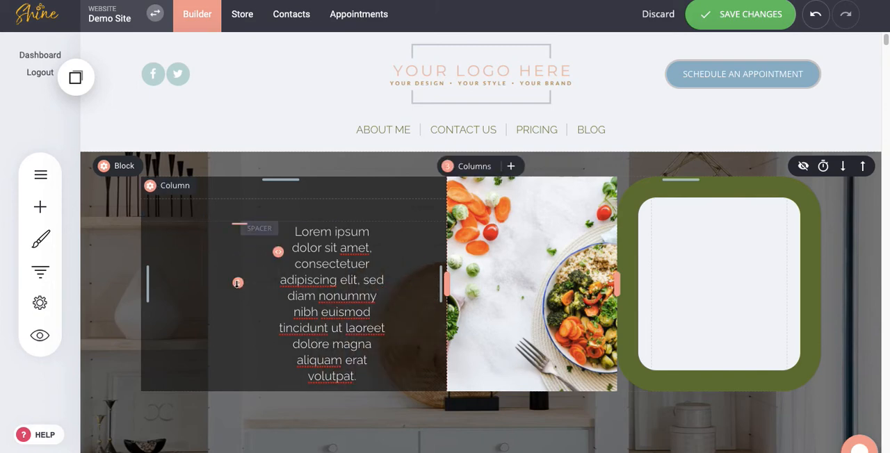
Widen the paragraph beside the spacer and narrow the first column so the image column regains its width.
{"action": "left_click", "coordinate": [317, 262]}
{"action": "left_click_drag", "start_coordinate": [386, 305], "coordinate": [423, 304]}
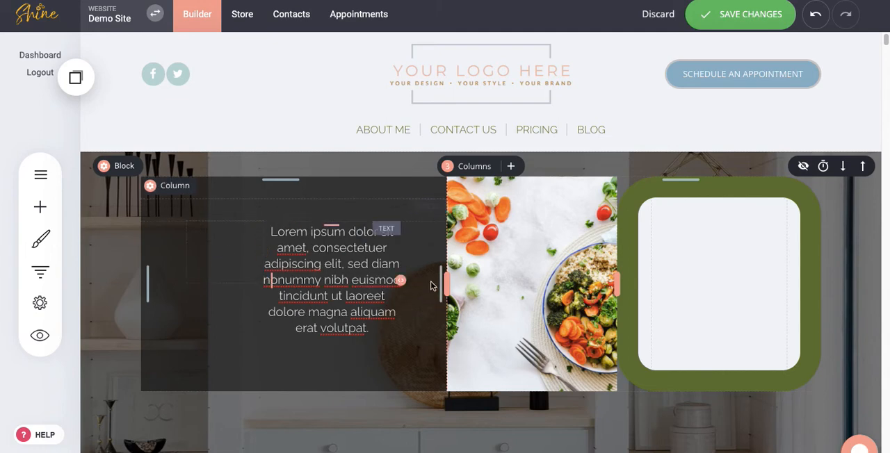
{"action": "left_click_drag", "start_coordinate": [447, 282], "coordinate": [318, 274]}
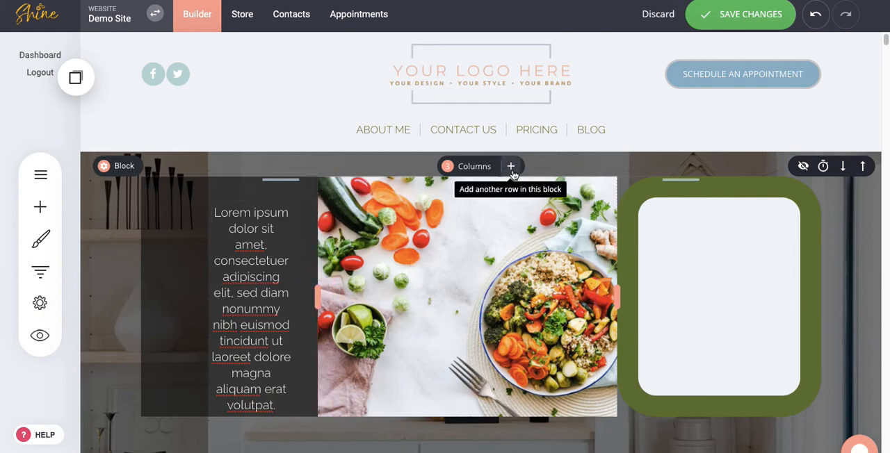
Add another row to the block above the three columns and split it into 2 columns.
{"action": "left_click", "coordinate": [513, 173]}
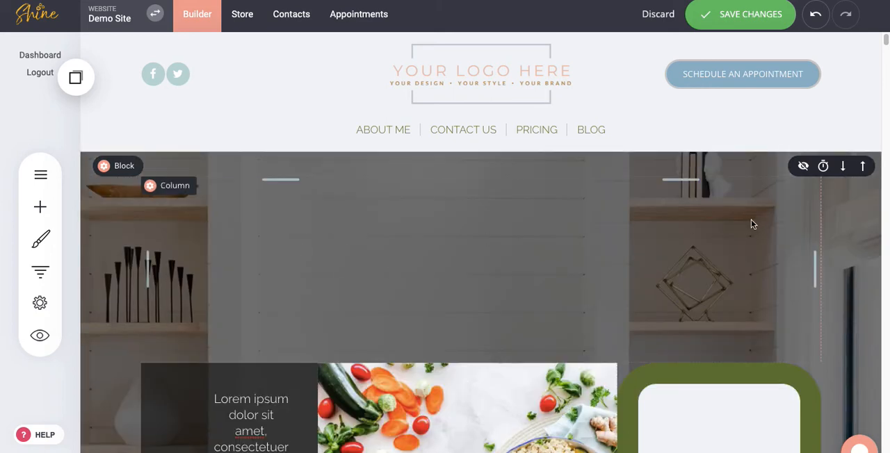
{"action": "left_click", "coordinate": [183, 188]}
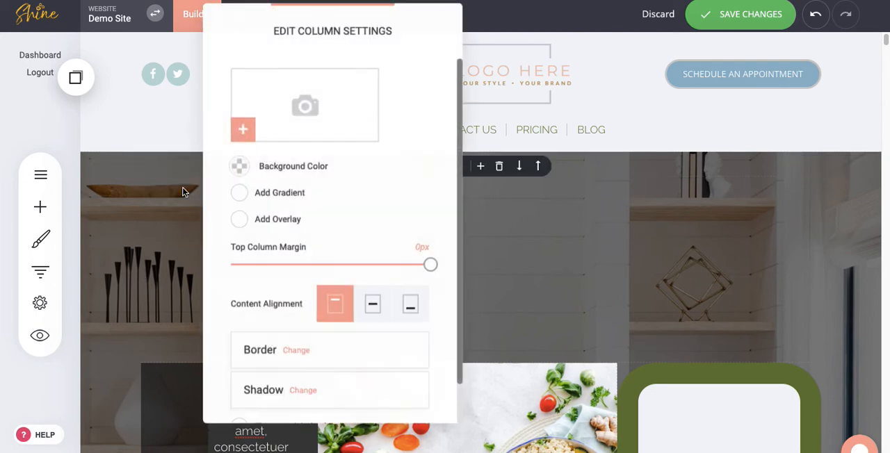
{"action": "left_click", "coordinate": [532, 251]}
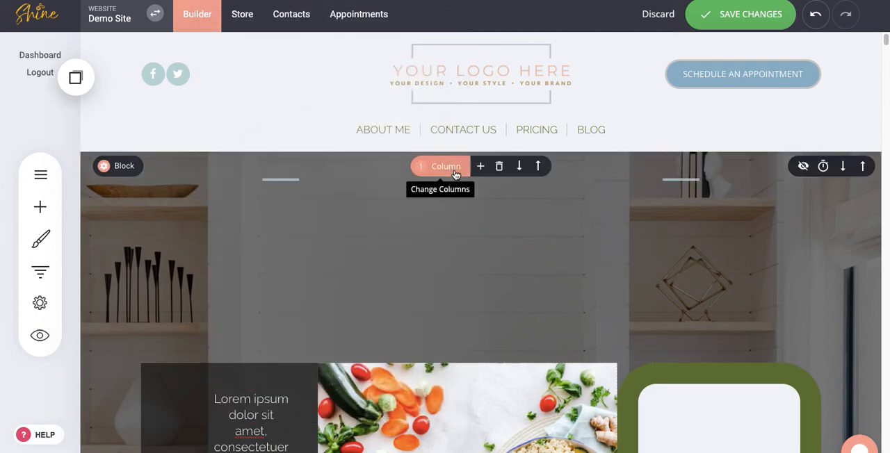
{"action": "left_click", "coordinate": [454, 173]}
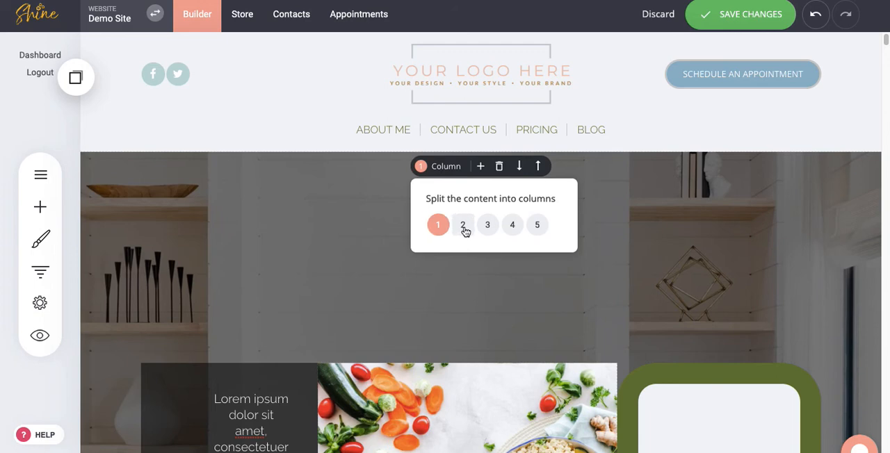
{"action": "left_click", "coordinate": [463, 226]}
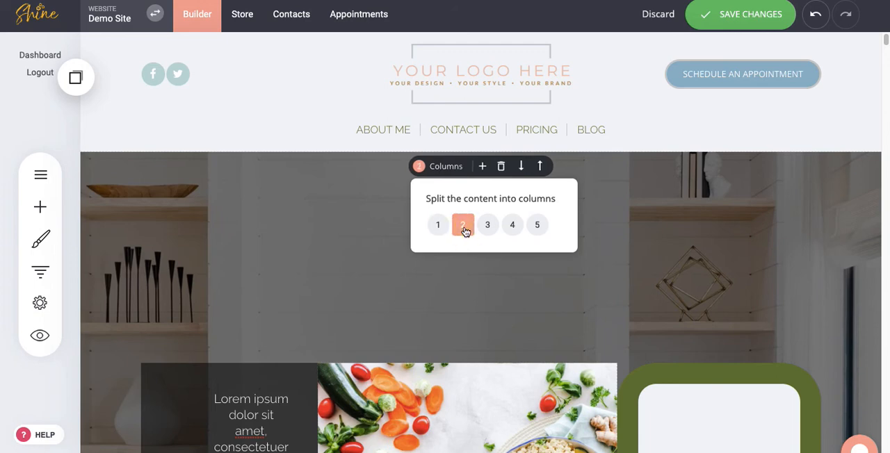
{"action": "left_click", "coordinate": [378, 269]}
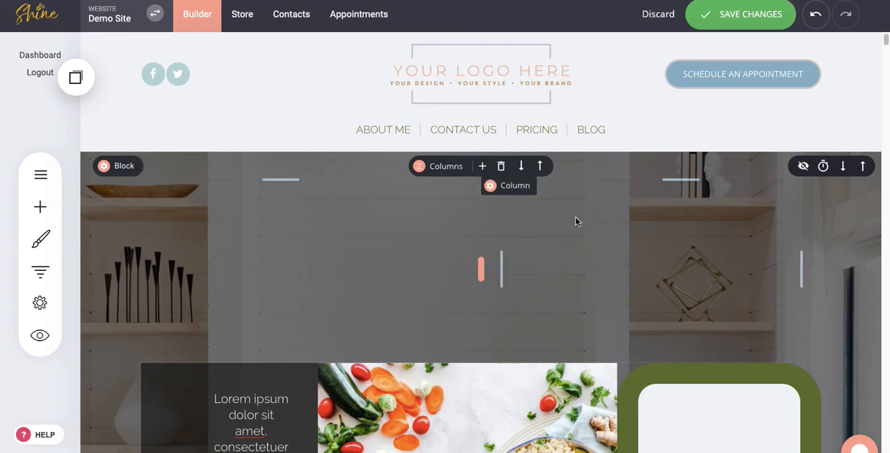
Give the upper row's second column a blue background (3049B0) and narrow it by widening the empty first column.
{"action": "left_click", "coordinate": [522, 194]}
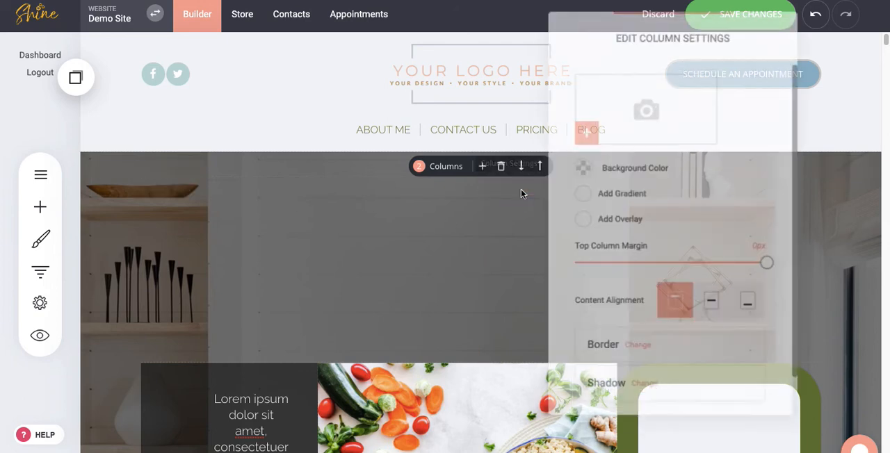
{"action": "left_click", "coordinate": [580, 168]}
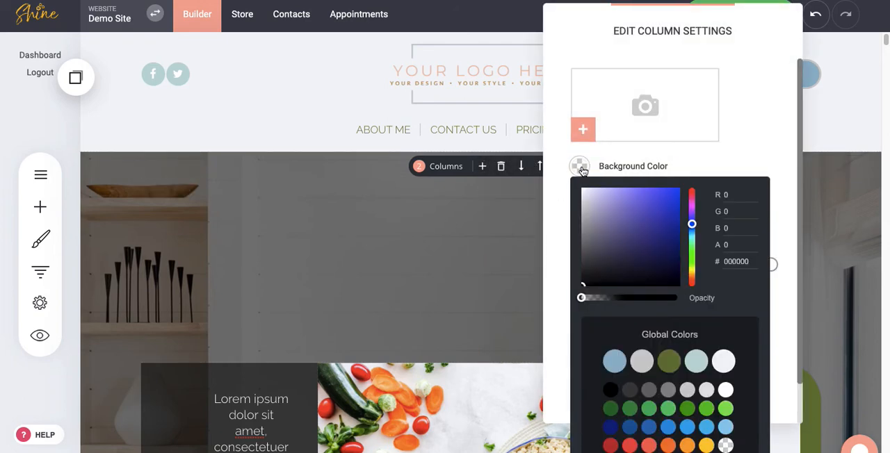
{"action": "left_click", "coordinate": [654, 221]}
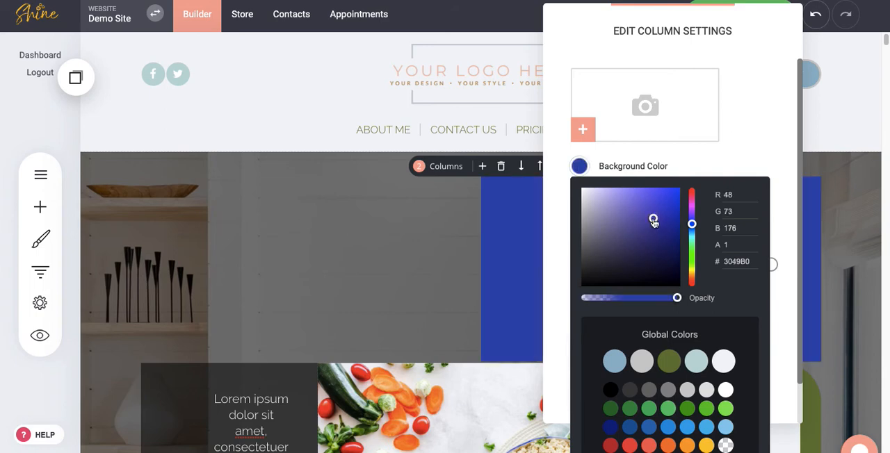
{"action": "left_click", "coordinate": [351, 269]}
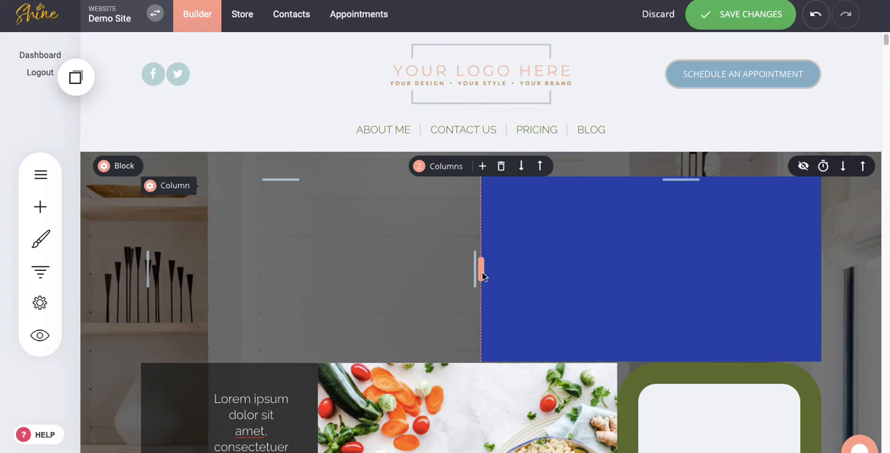
{"action": "left_click_drag", "start_coordinate": [480, 269], "coordinate": [553, 268]}
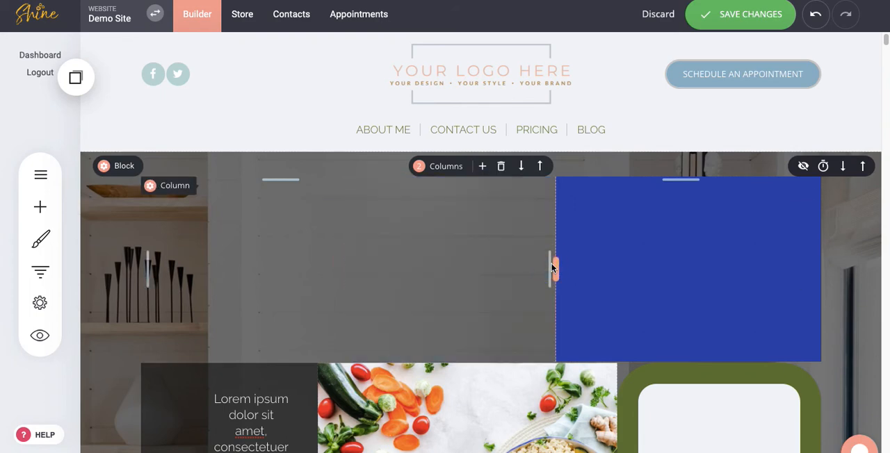
Slightly increase the spacing above the placeholder paragraph in the lower row's first column.
{"action": "scroll", "coordinate": [533, 363], "scroll_direction": "down", "scroll_amount": 3}
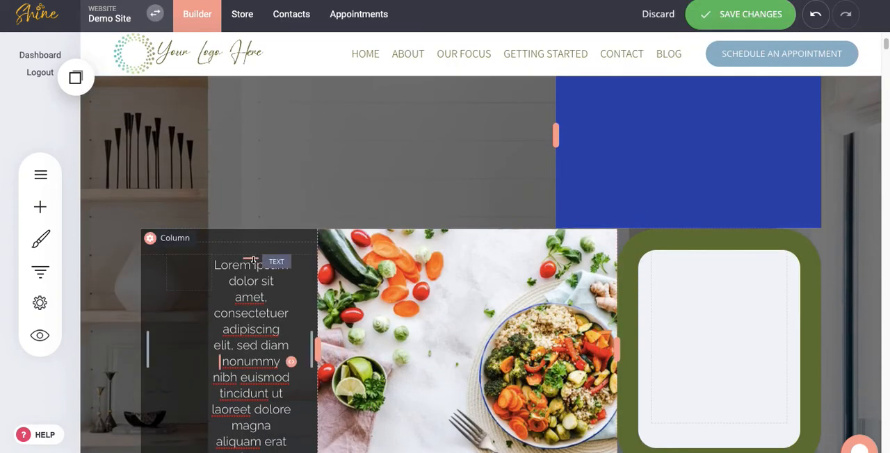
{"action": "mouse_move", "coordinate": [252, 259]}
{"action": "left_mouse_down"}
{"action": "mouse_move", "coordinate": [248, 332]}
{"action": "mouse_move", "coordinate": [253, 266]}
{"action": "left_mouse_up"}
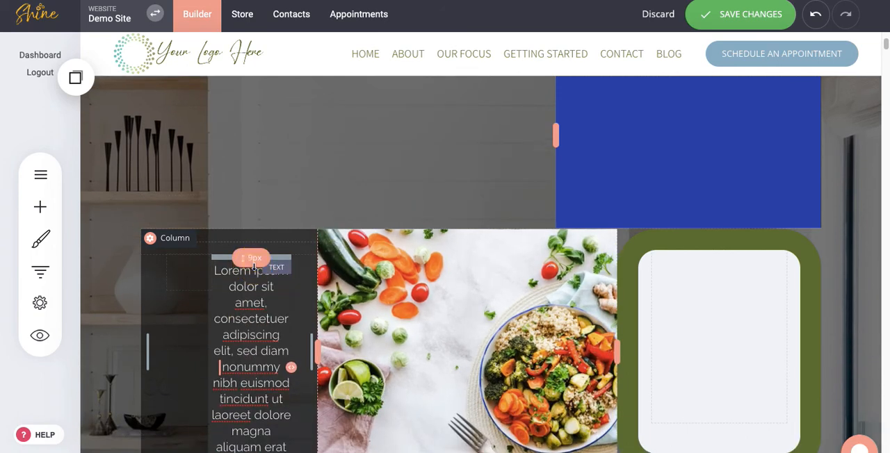
{"action": "left_click", "coordinate": [379, 229]}
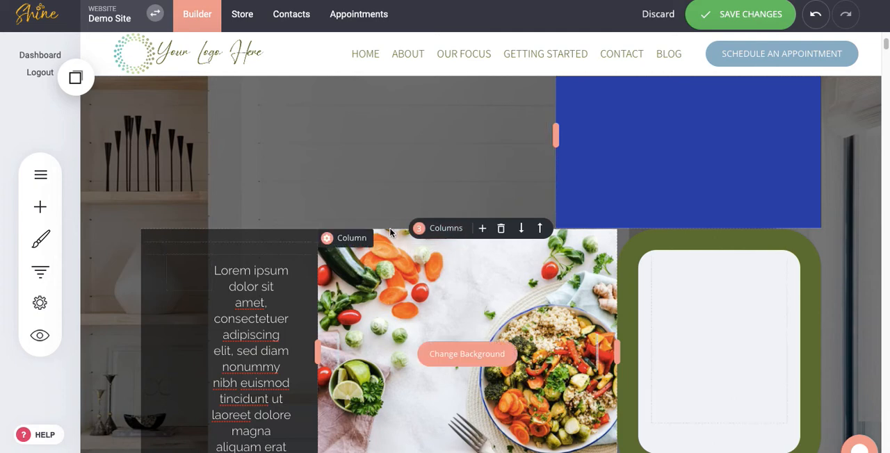
{"action": "left_click", "coordinate": [389, 232]}
{"action": "left_click_drag", "start_coordinate": [390, 232], "coordinate": [387, 263]}
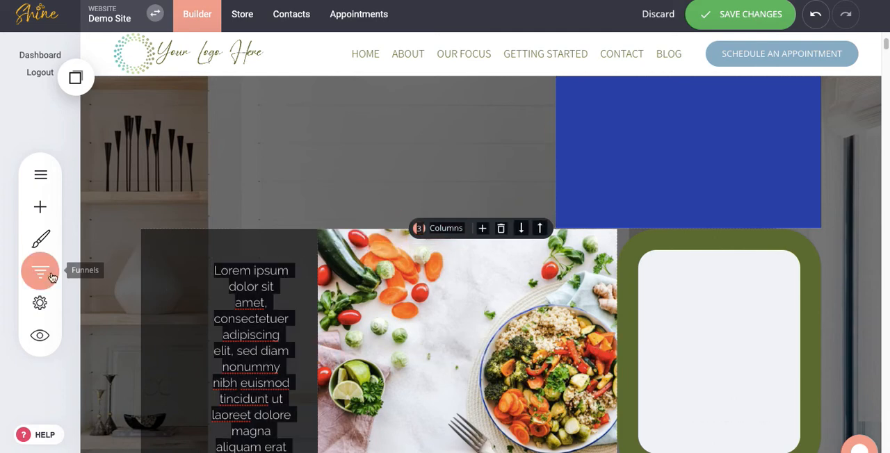
Add a Spacer widget at the top of the food image column.
{"action": "left_click", "coordinate": [36, 213]}
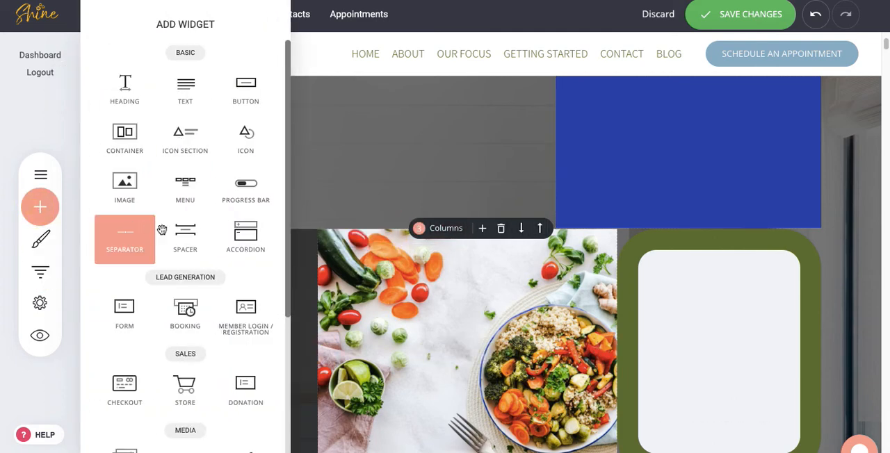
{"action": "left_click", "coordinate": [186, 237]}
{"action": "left_click_drag", "start_coordinate": [186, 237], "coordinate": [354, 229]}
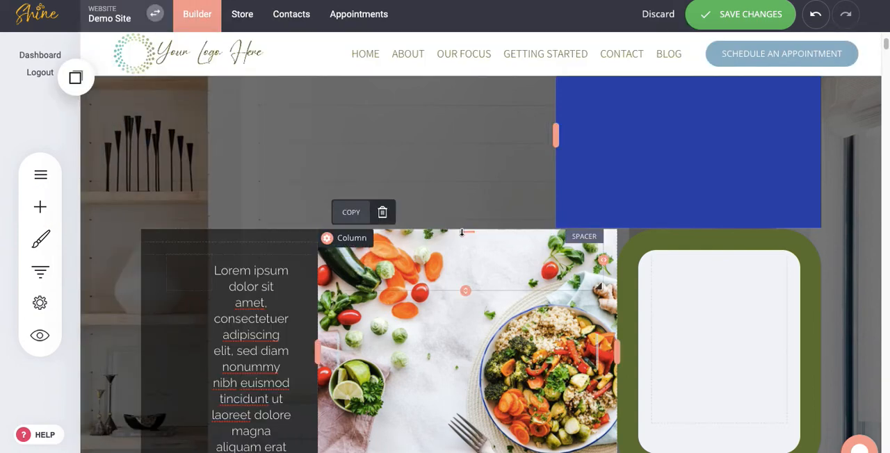
{"action": "mouse_move", "coordinate": [461, 239]}
{"action": "left_mouse_down"}
{"action": "mouse_move", "coordinate": [460, 285]}
{"action": "mouse_move", "coordinate": [468, 280]}
{"action": "mouse_move", "coordinate": [469, 236]}
{"action": "left_mouse_up"}
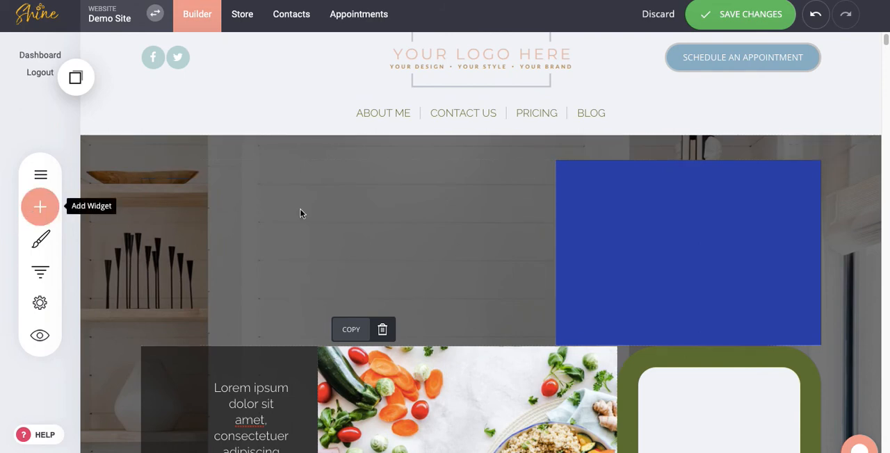
Add another single-column row to the block and move it down between the two-column and three-column rows.
{"action": "mouse_move", "coordinate": [413, 185]}
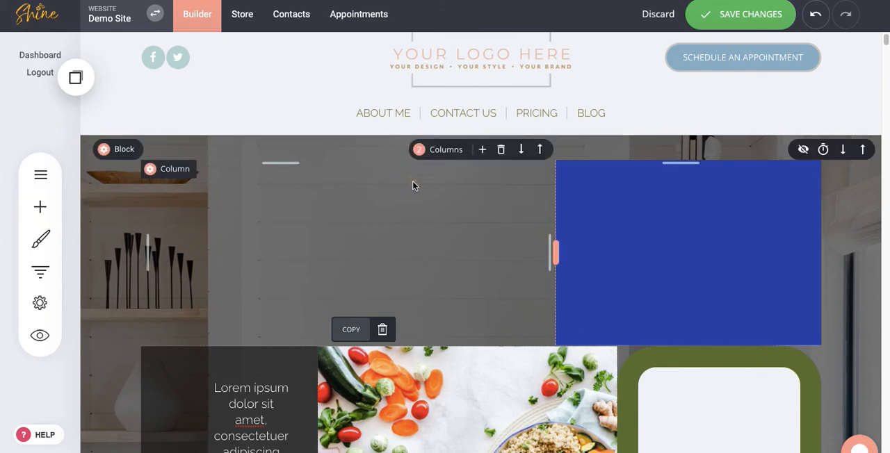
{"action": "left_click", "coordinate": [481, 149]}
{"action": "left_click", "coordinate": [478, 252]}
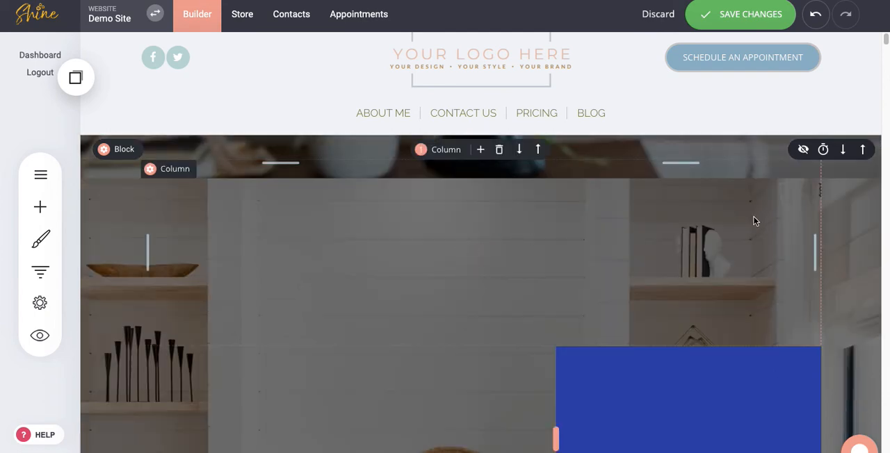
{"action": "left_click", "coordinate": [519, 149]}
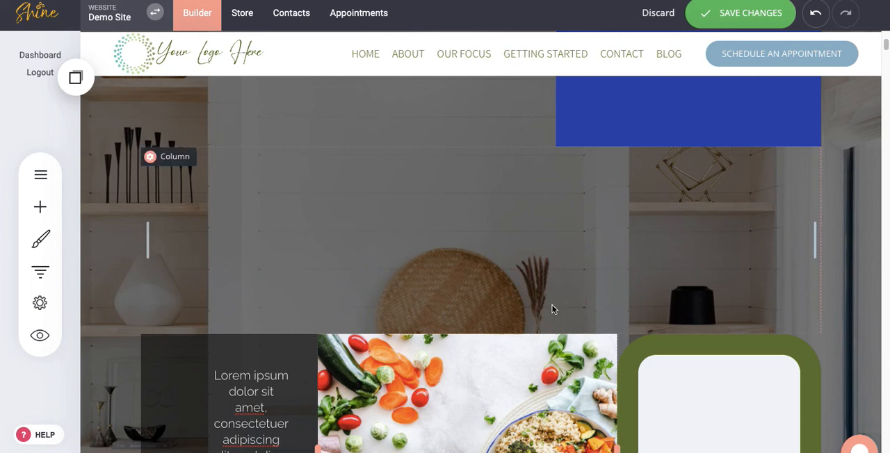
{"action": "scroll", "coordinate": [554, 308], "scroll_direction": "down", "scroll_amount": 2}
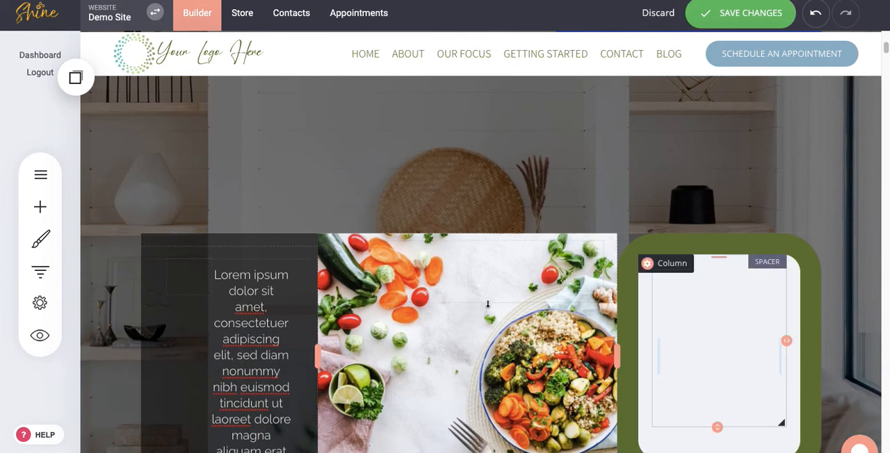
{"action": "scroll", "coordinate": [417, 187], "scroll_direction": "up", "scroll_amount": 5}
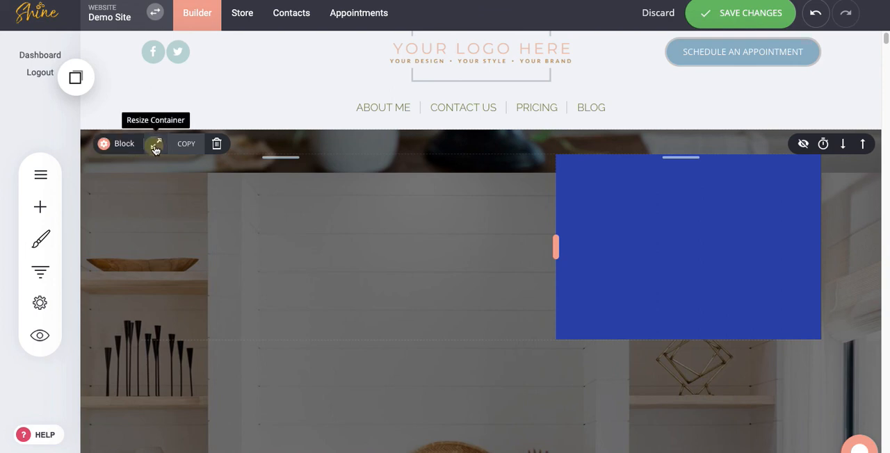
Try the Full-Width container width on the block, and return it to Boxed.
{"action": "left_click", "coordinate": [156, 144]}
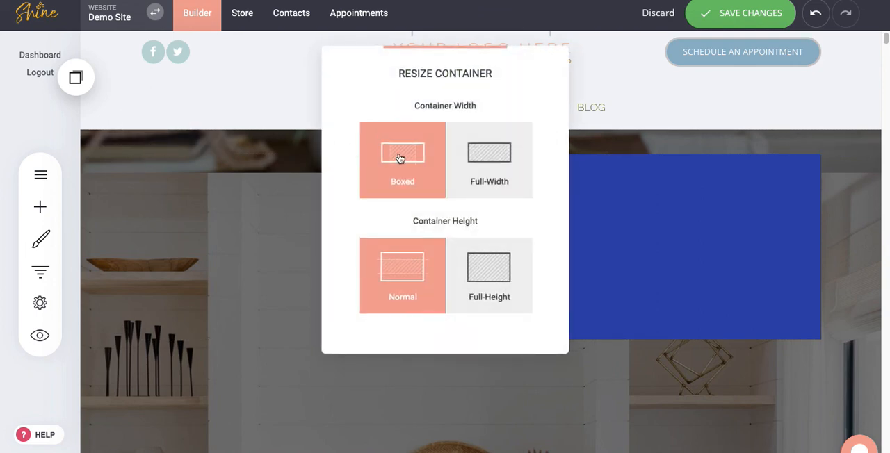
{"action": "left_click", "coordinate": [484, 157]}
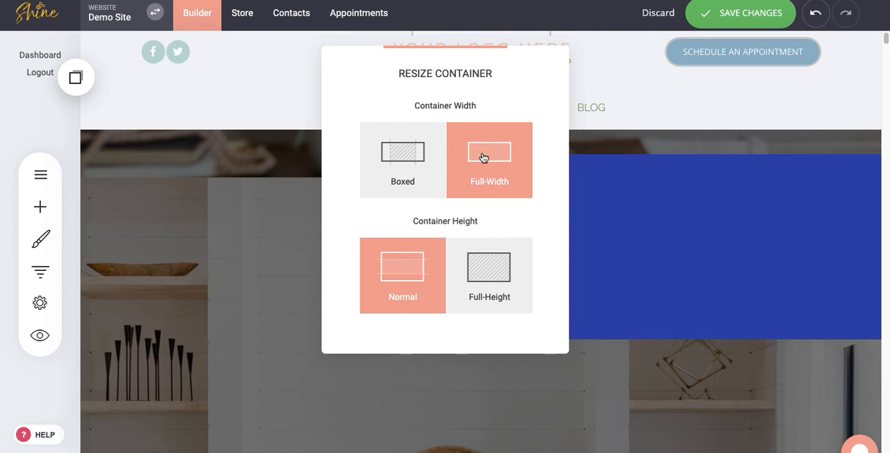
{"action": "left_click", "coordinate": [424, 161]}
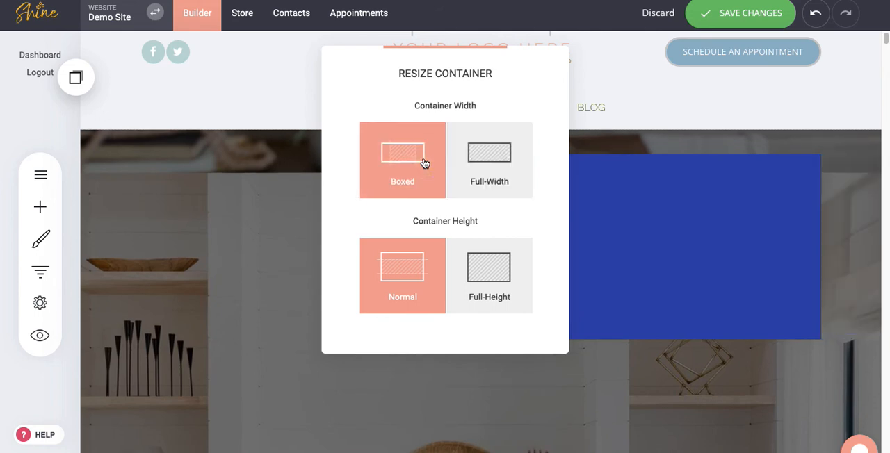
{"action": "left_click", "coordinate": [224, 195]}
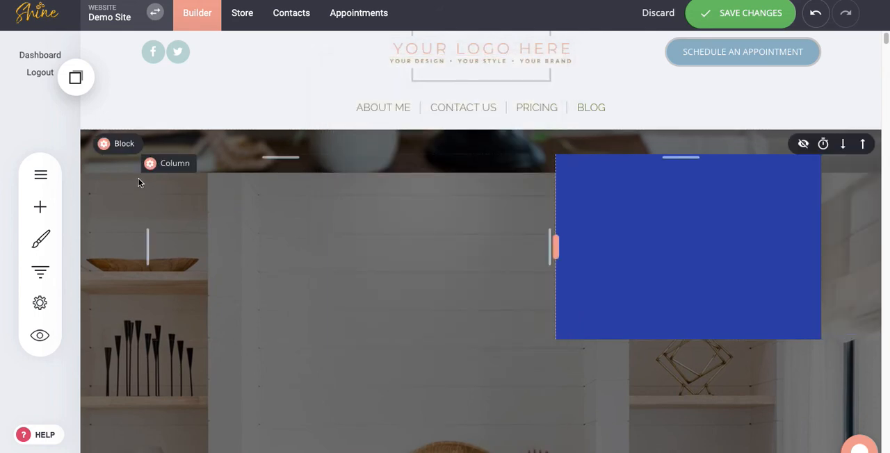
Review the block's container settings for background image, parallax, video, gradient, overlay, shape divider and anchor point.
{"action": "left_click", "coordinate": [124, 147]}
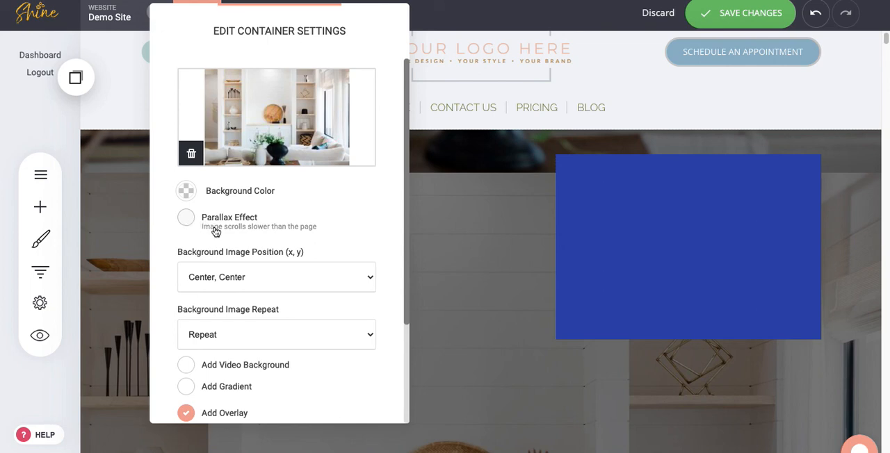
{"action": "scroll", "coordinate": [229, 257], "scroll_direction": "down", "scroll_amount": 3}
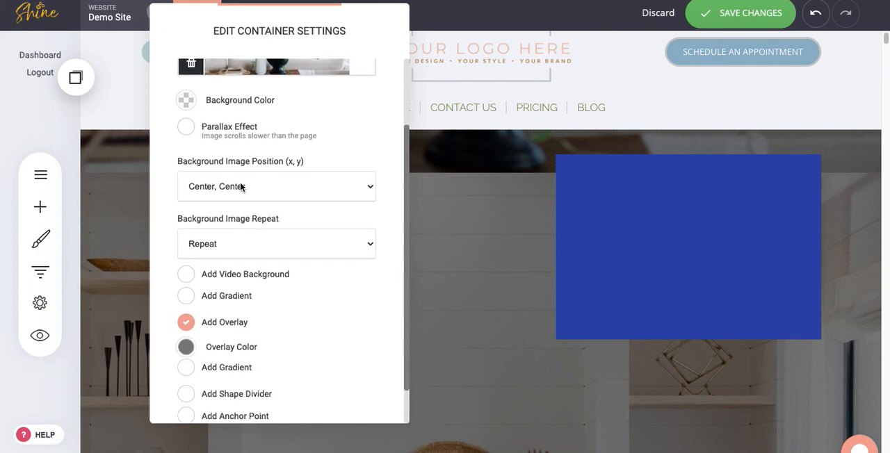
{"action": "scroll", "coordinate": [253, 245], "scroll_direction": "down", "scroll_amount": 1}
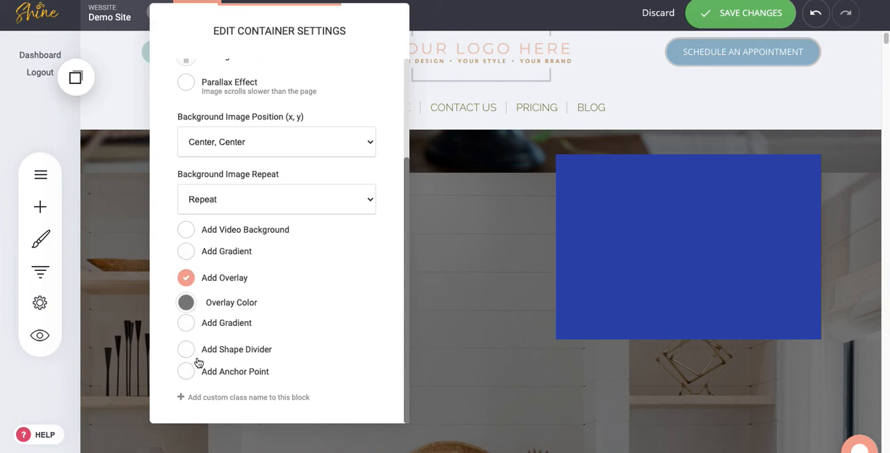
{"action": "left_click", "coordinate": [474, 162]}
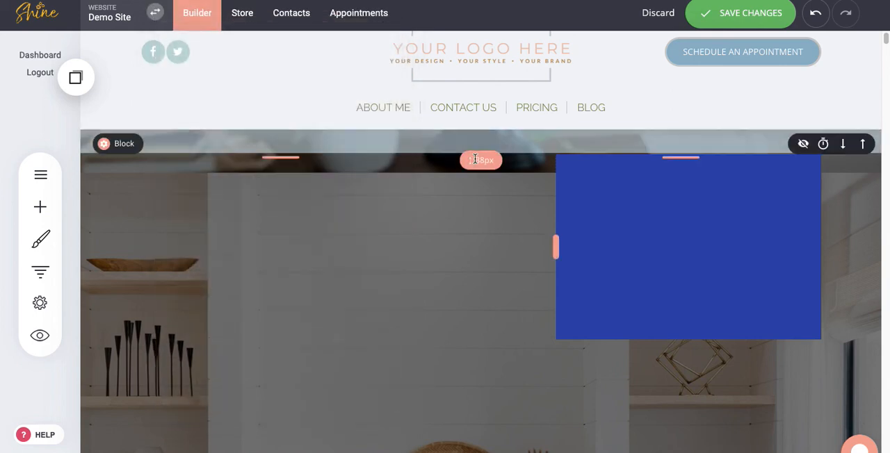